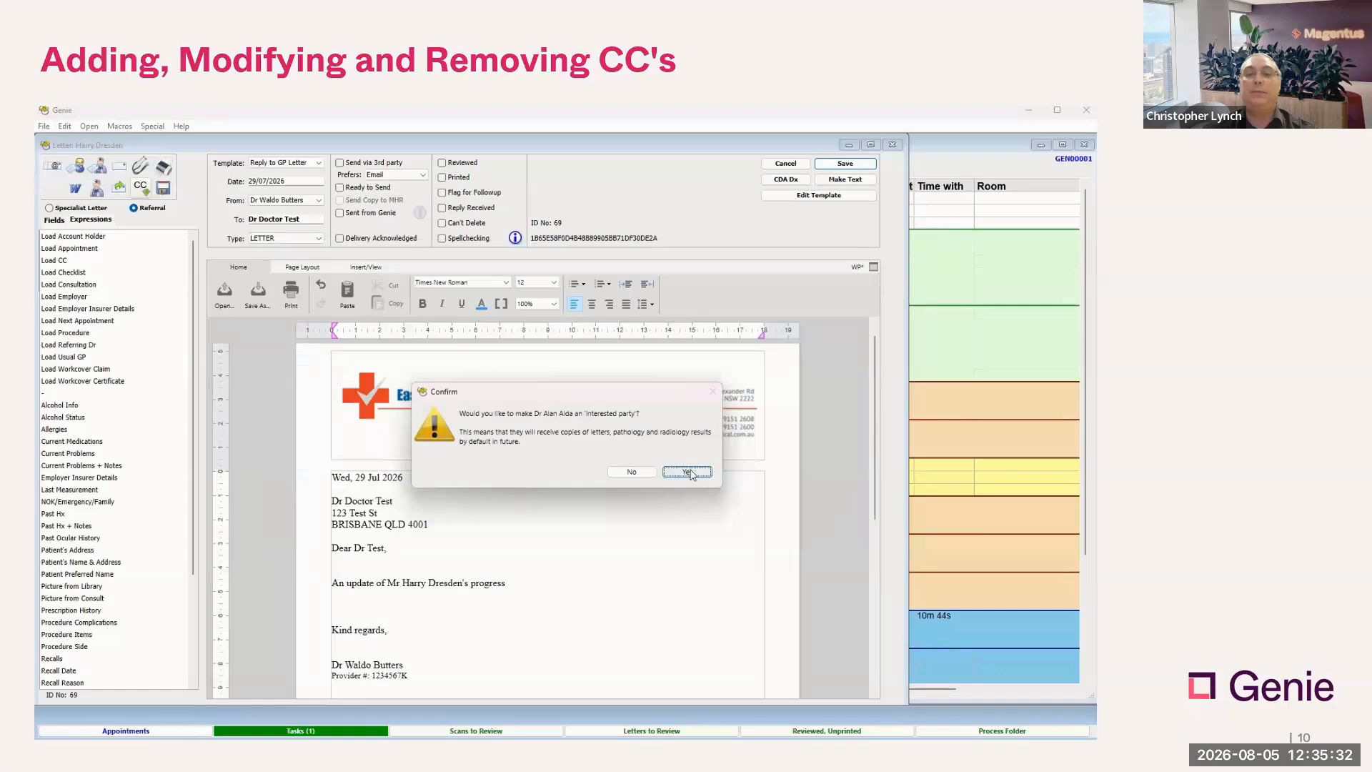
Accept the newly copied doctor as an interested party and CC the Women's Circle Healing doctor beneath the progress sentence
left_click(688, 472)
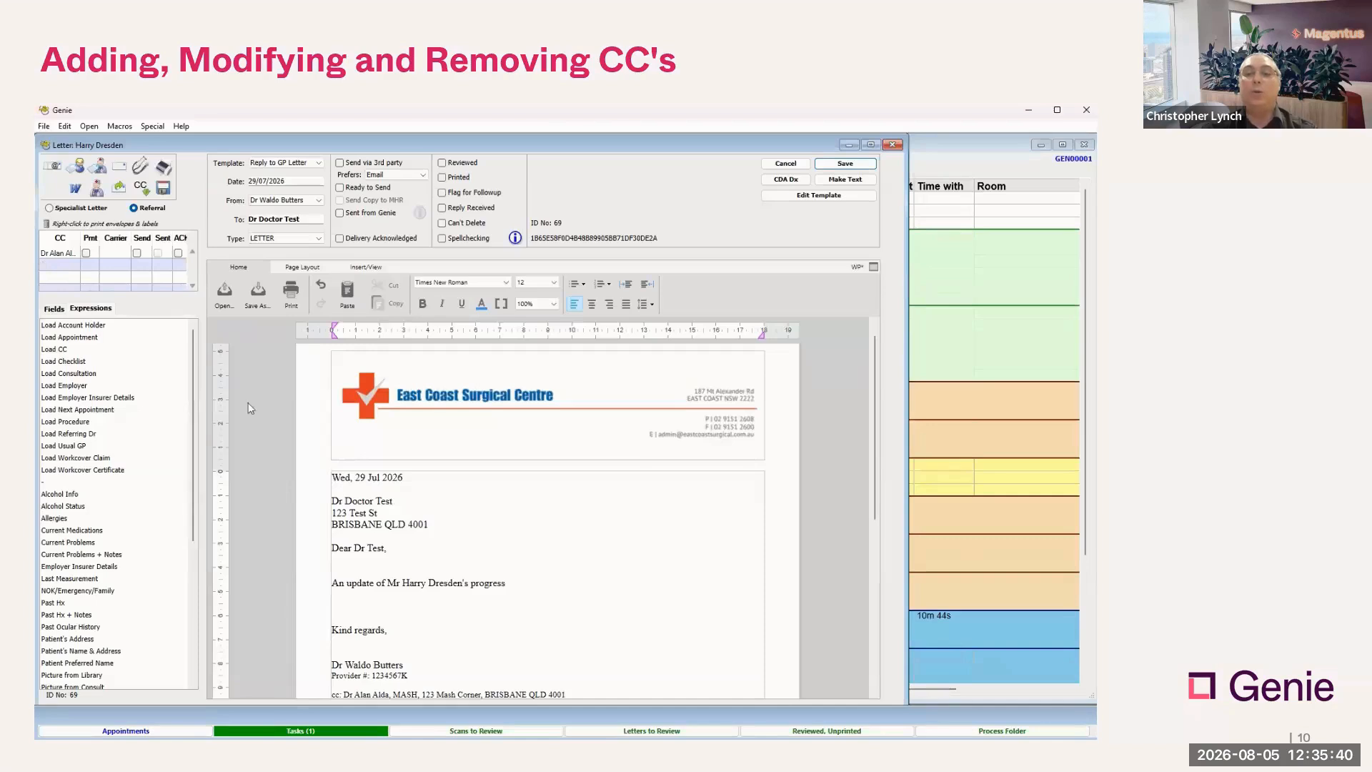
scroll(485, 536, "down", 1)
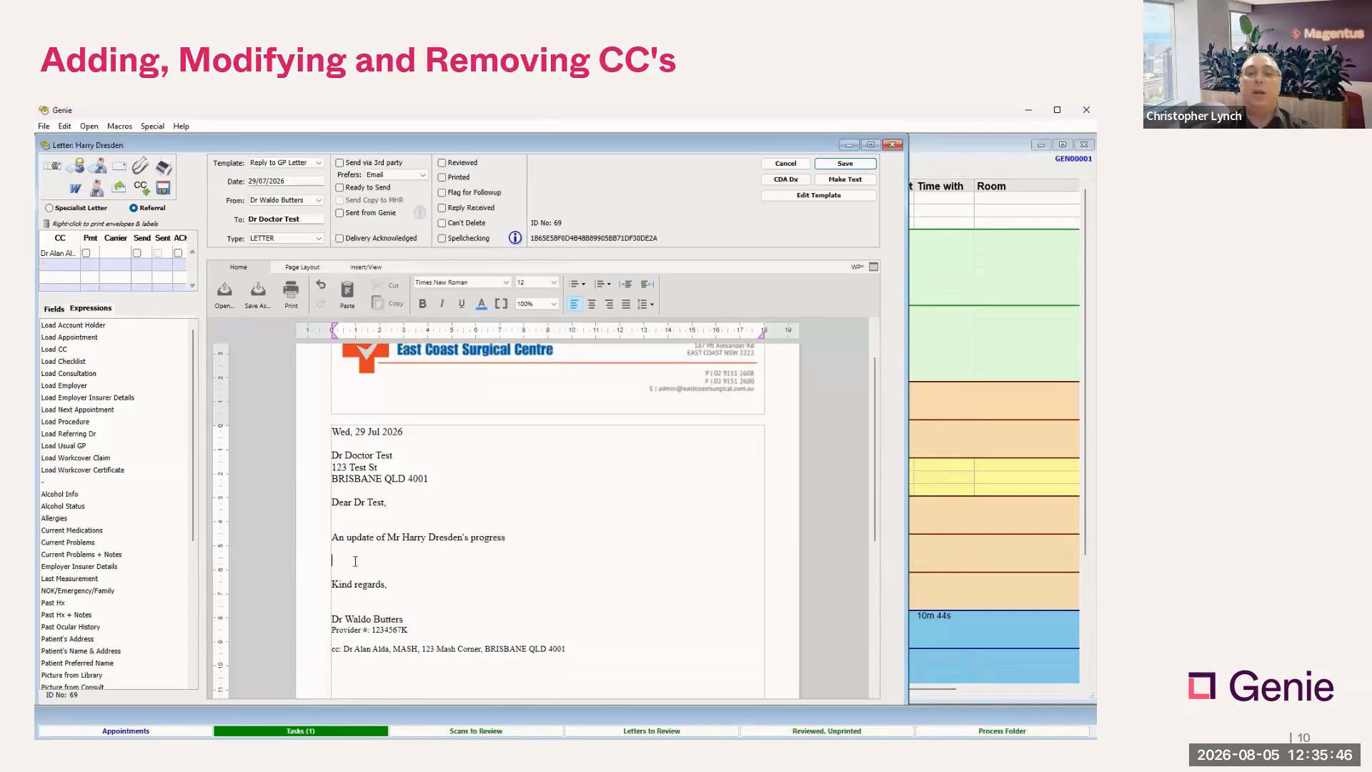
left_click(140, 187)
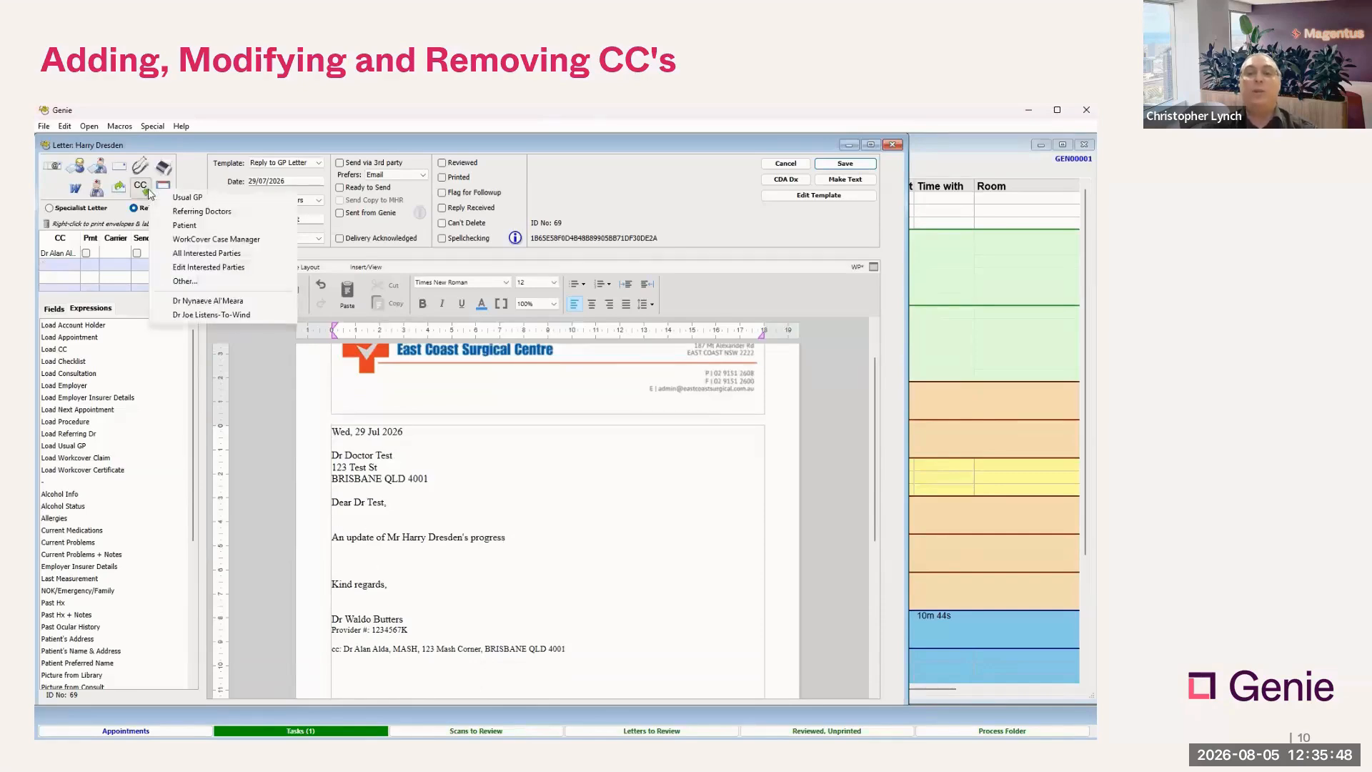
left_click(255, 303)
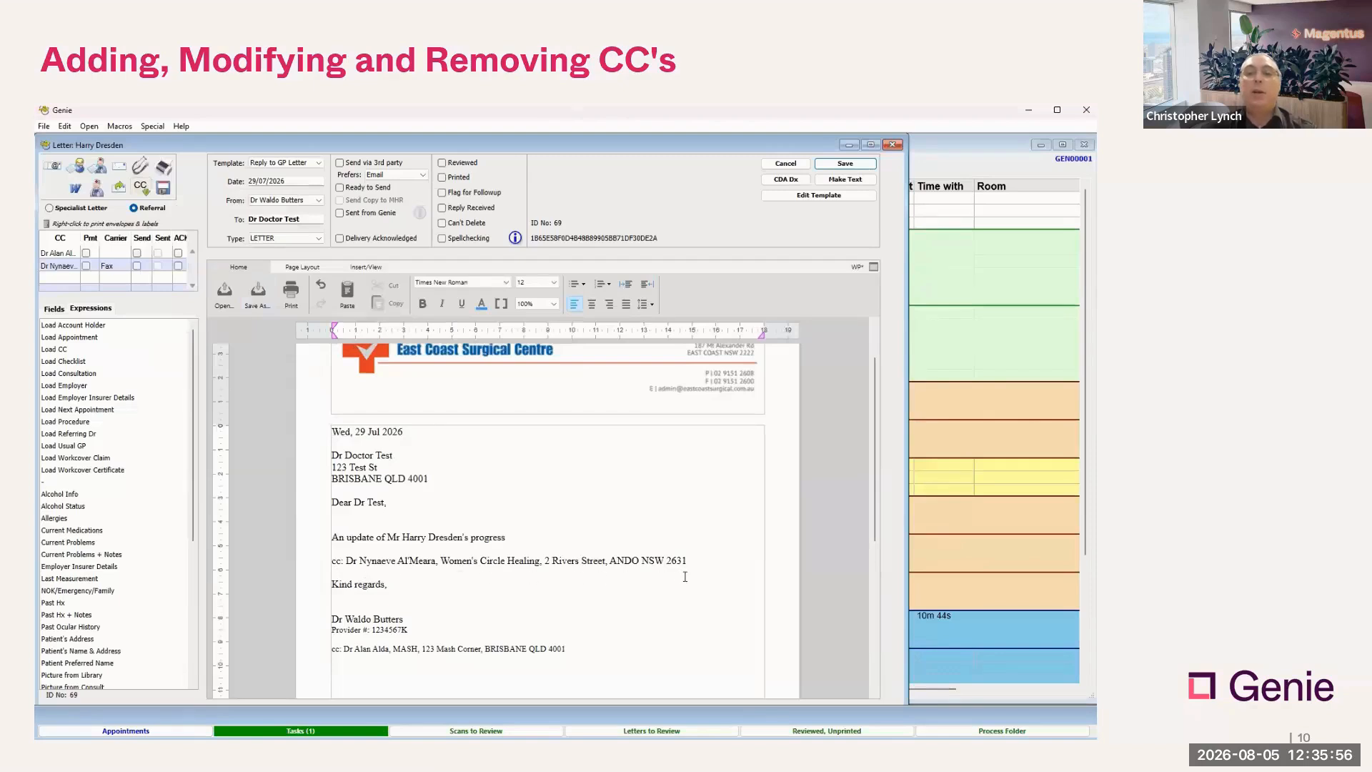
Add a line break after the inserted CC line and CC the remaining listed interested party on the letter
key("Return")
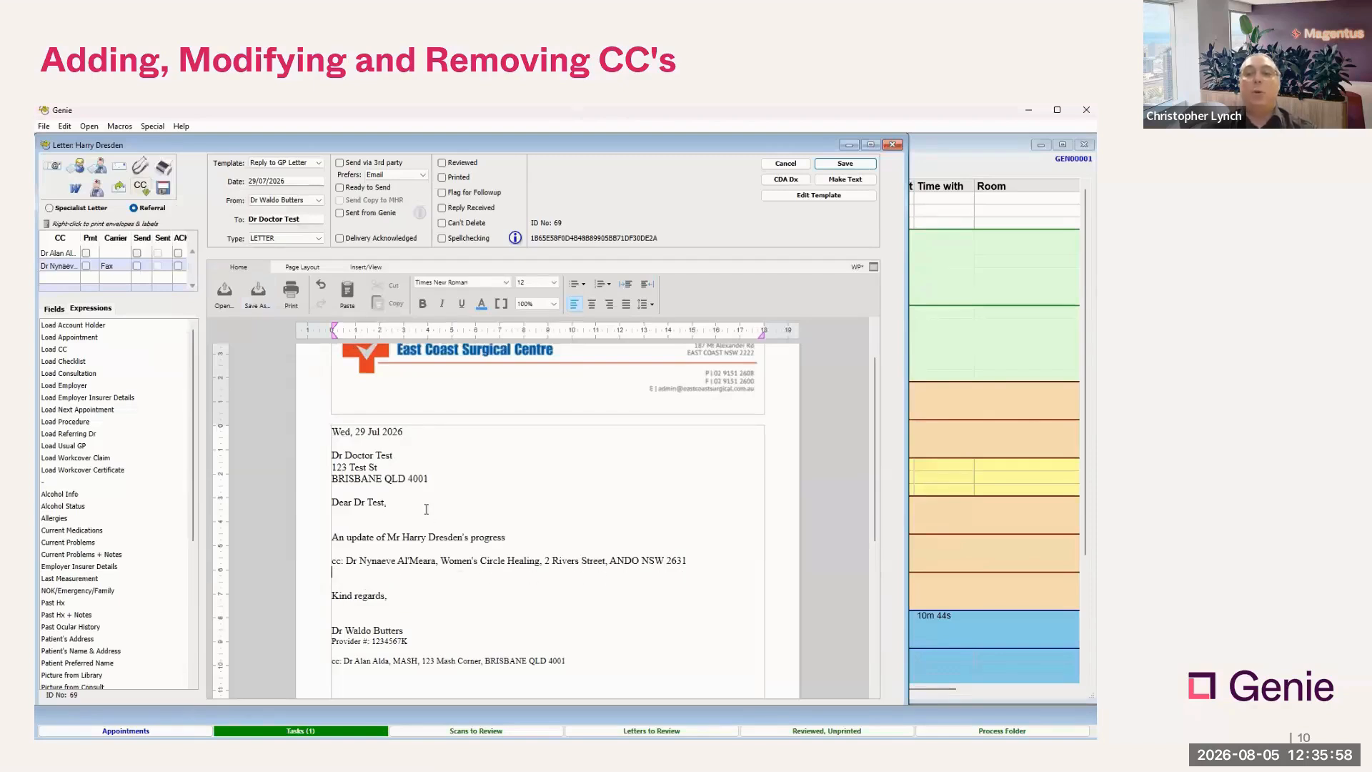
left_click(141, 189)
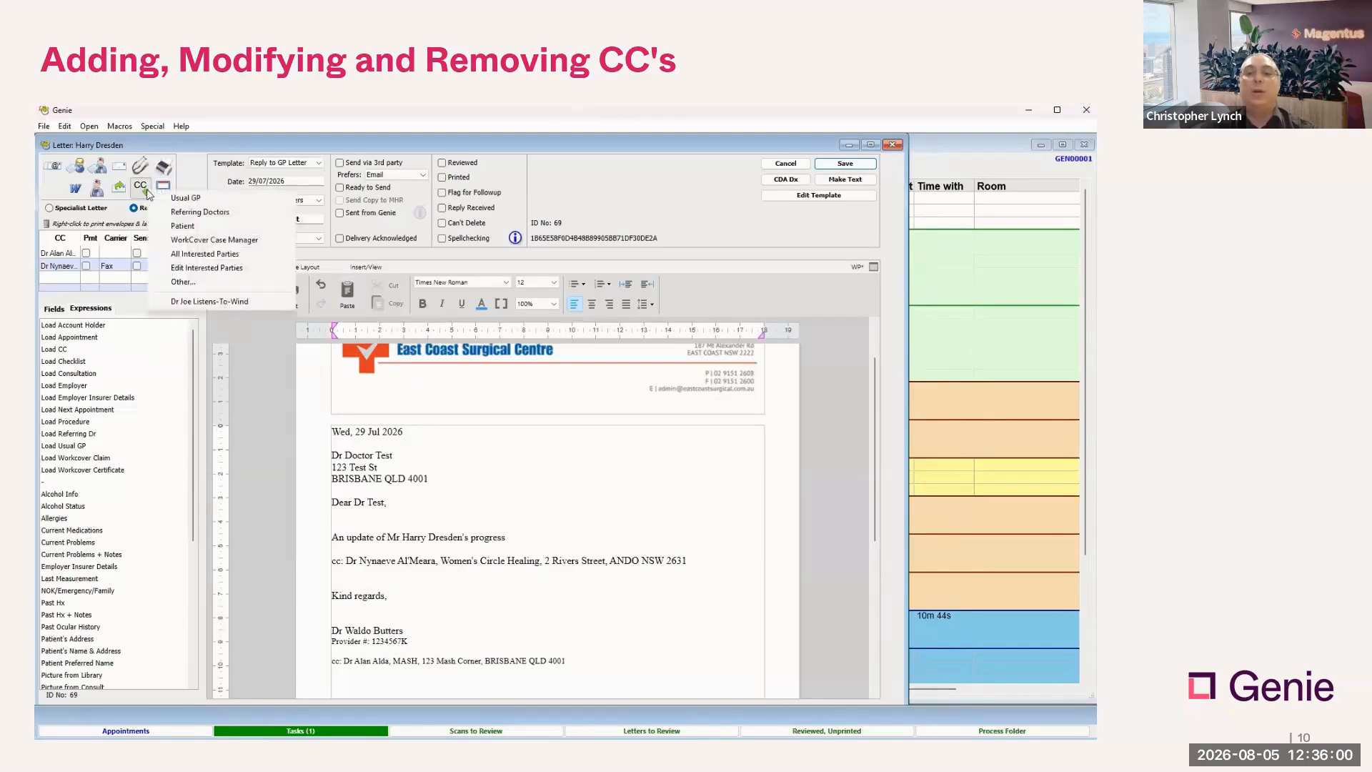
left_click(272, 305)
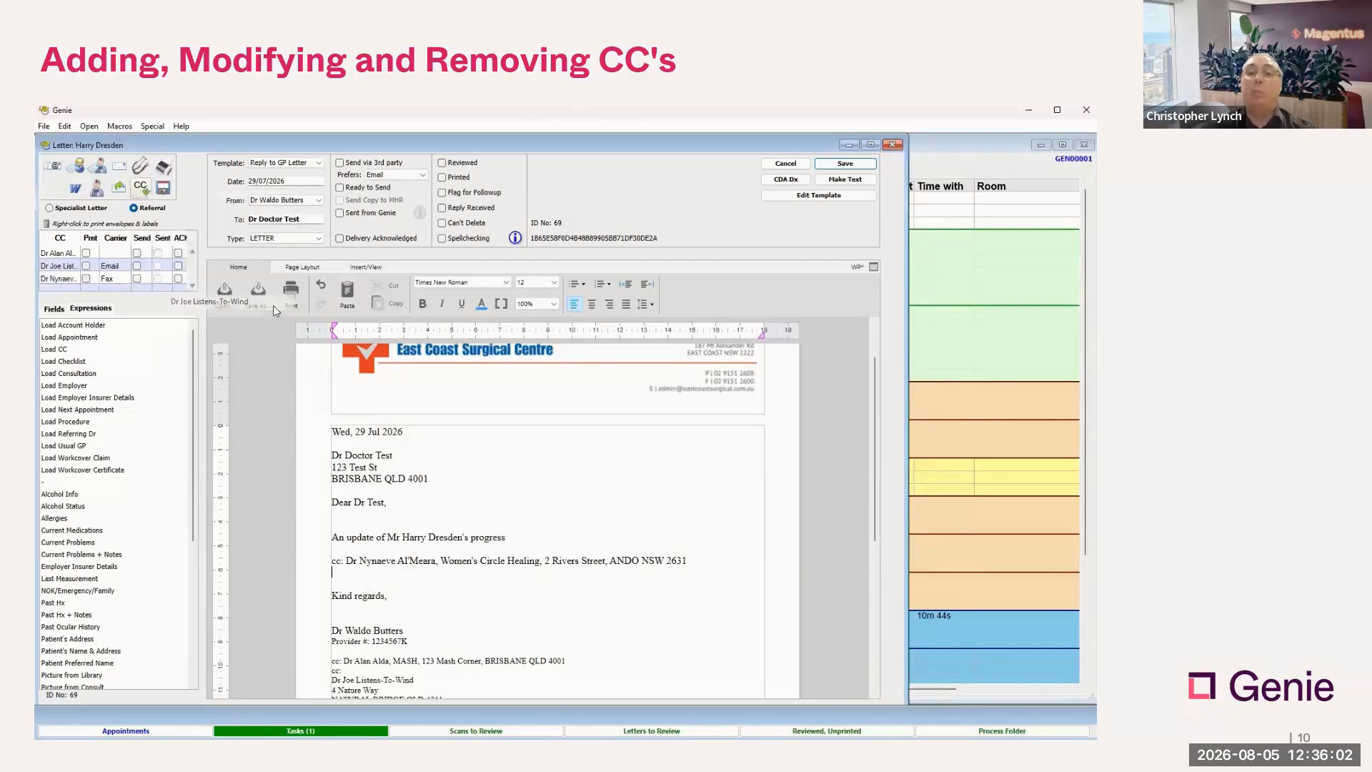
scroll(365, 385, "down", 2)
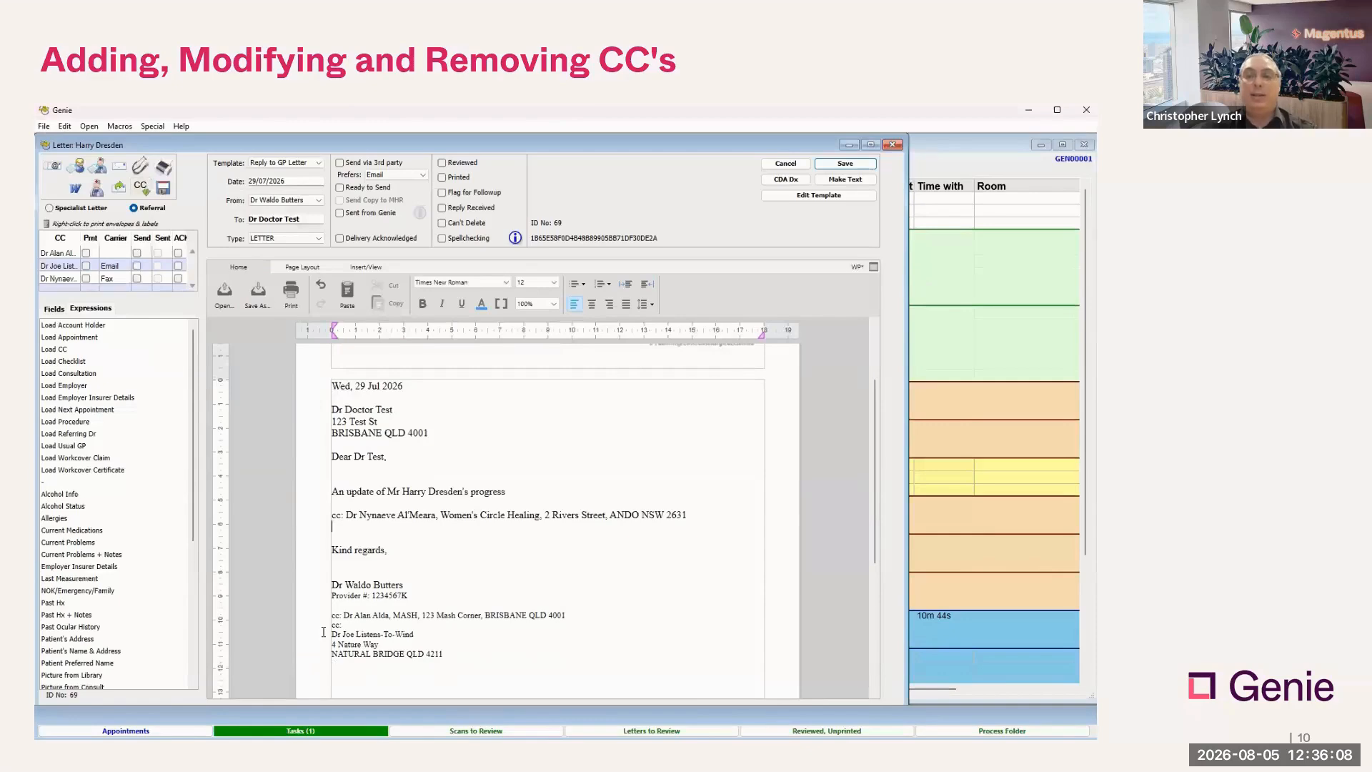
Add the patient as a CC recipient of the letter and remove the patient's CC again
left_click(146, 192)
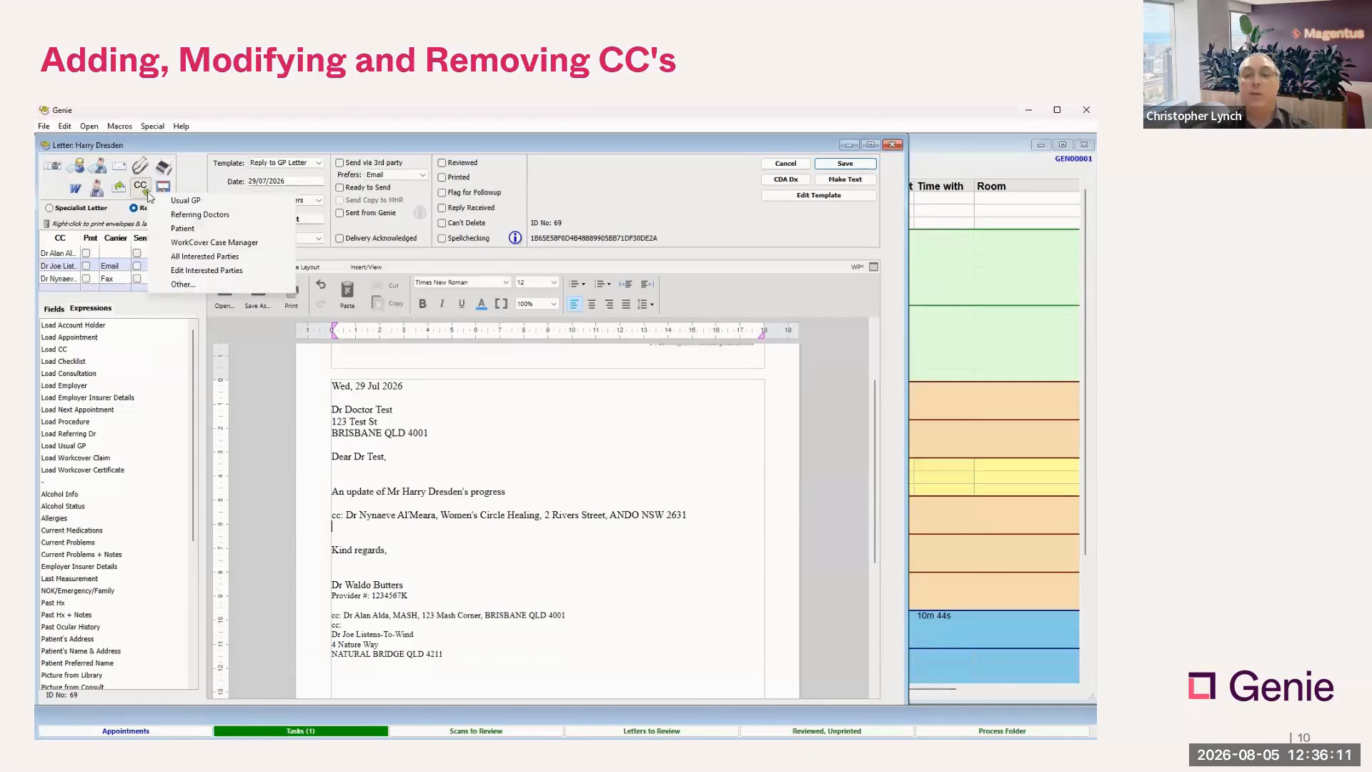
left_click(197, 232)
scroll(409, 487, "down", 1)
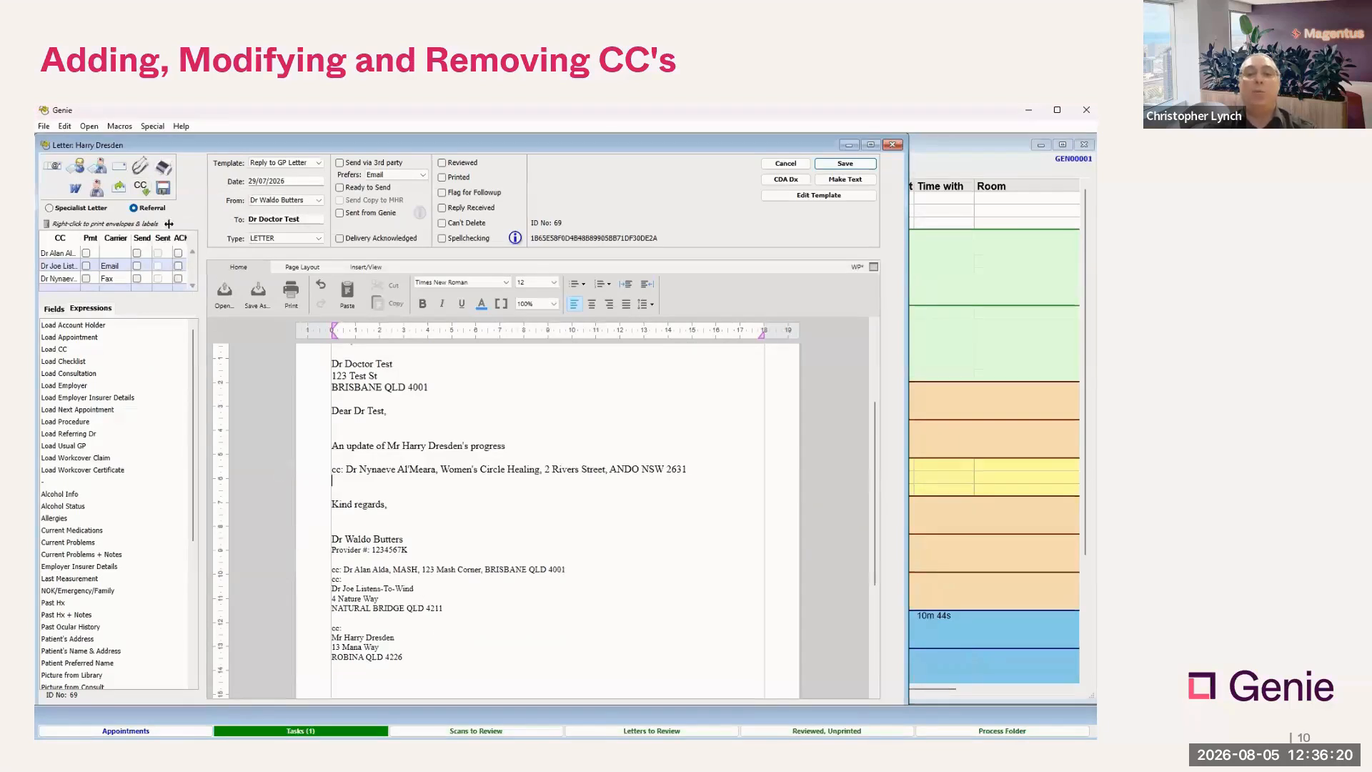
left_click(143, 188)
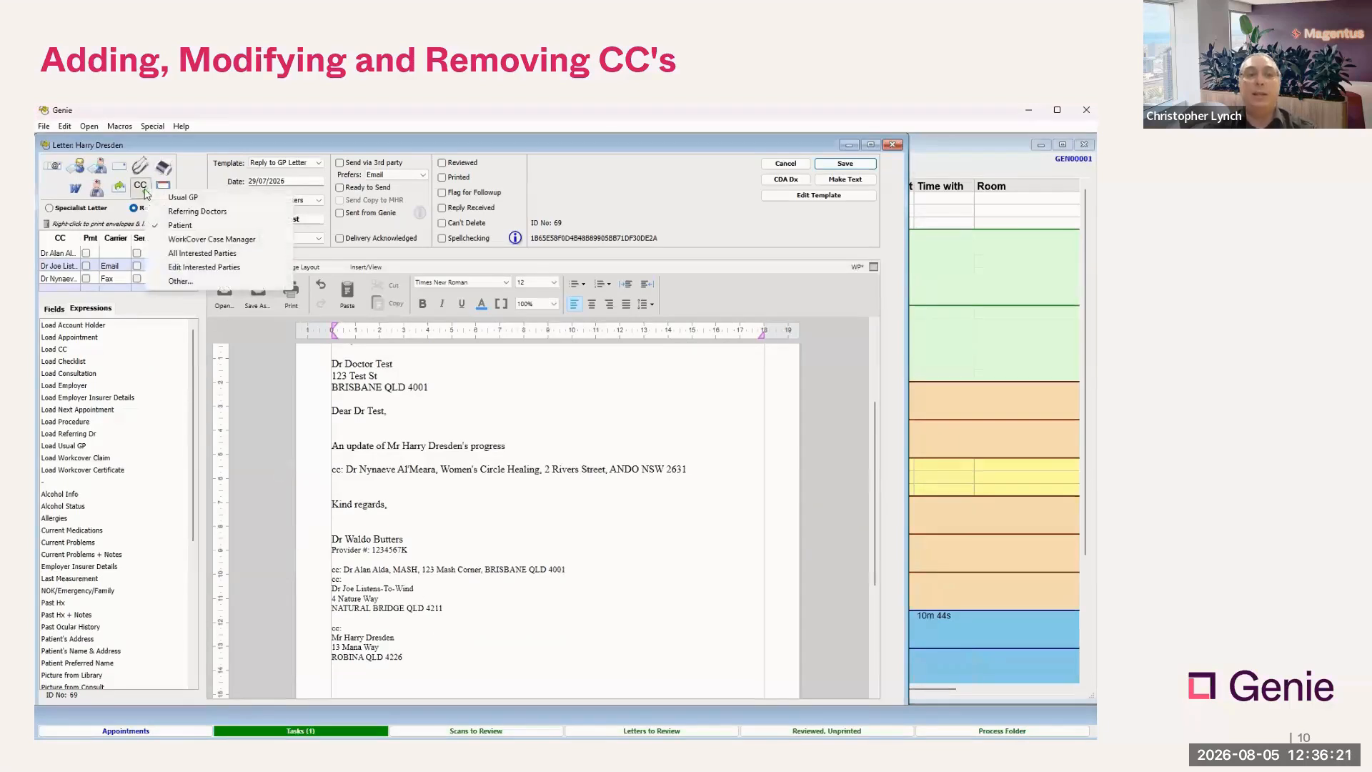
left_click(157, 227)
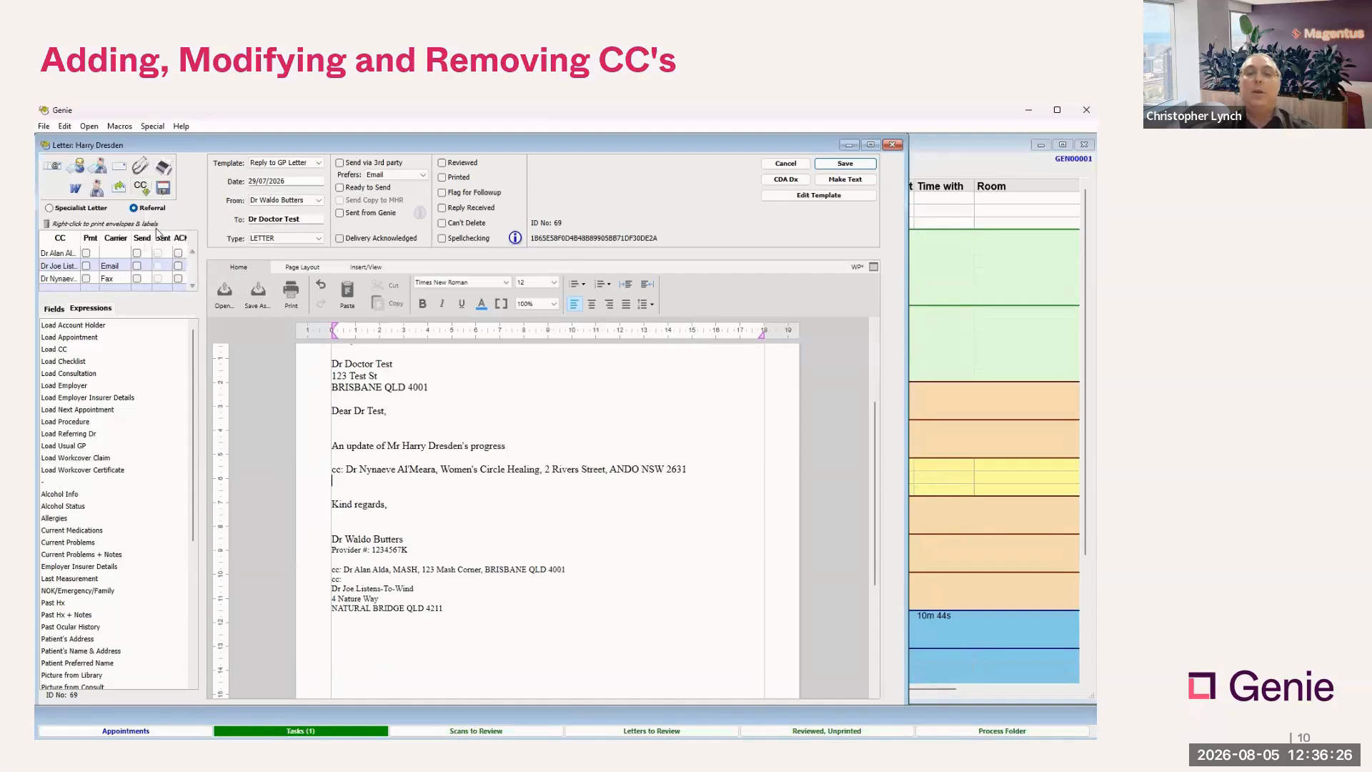
Remove the Women's Circle Healing doctor from the letter's CC list and open the CC with the Email carrier for editing
right_click(58, 280)
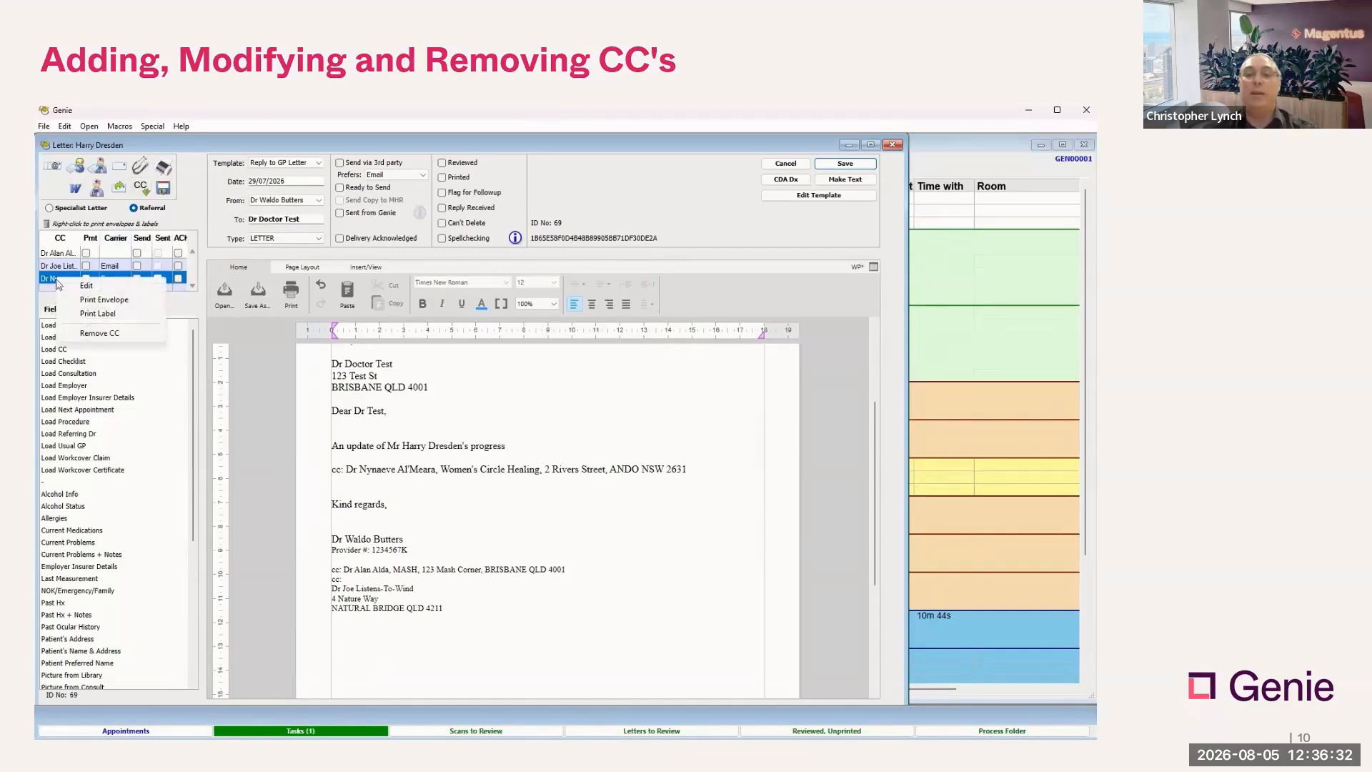
left_click(89, 334)
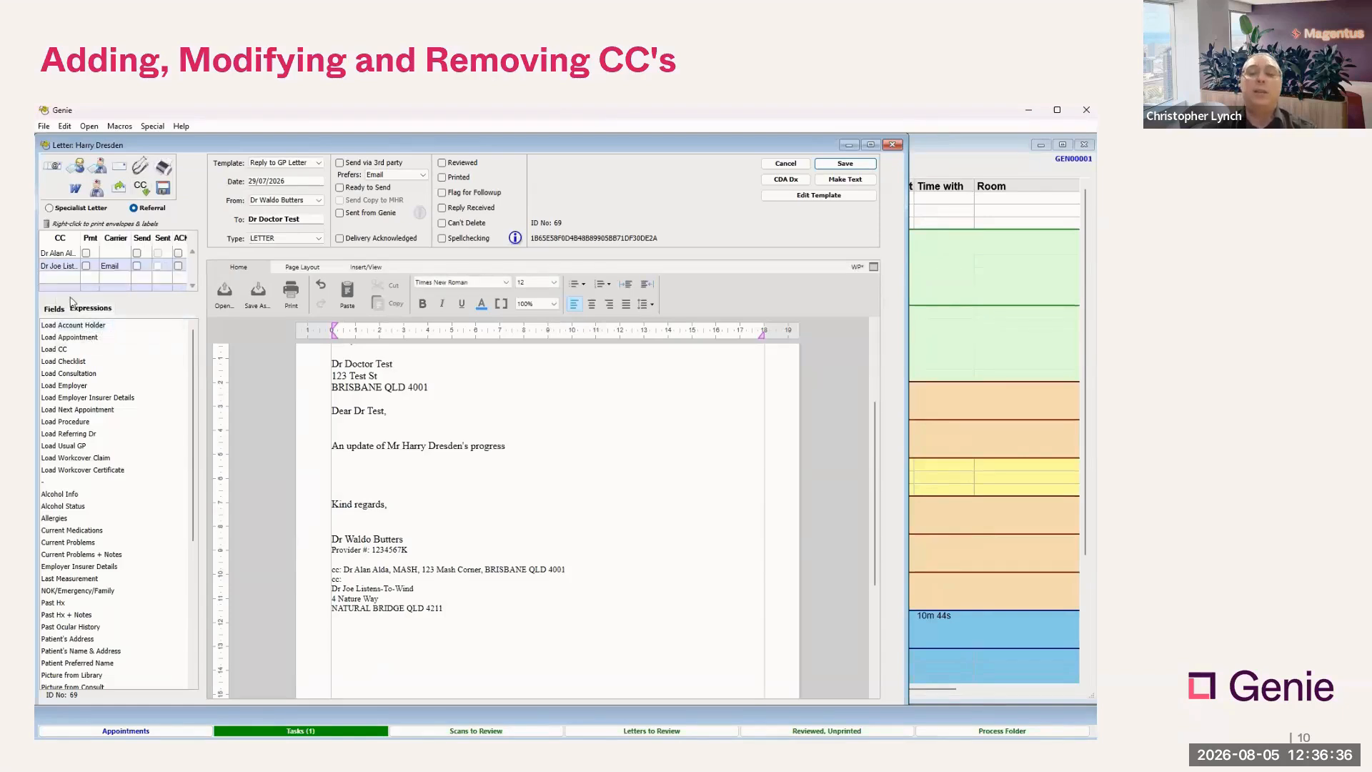
right_click(60, 268)
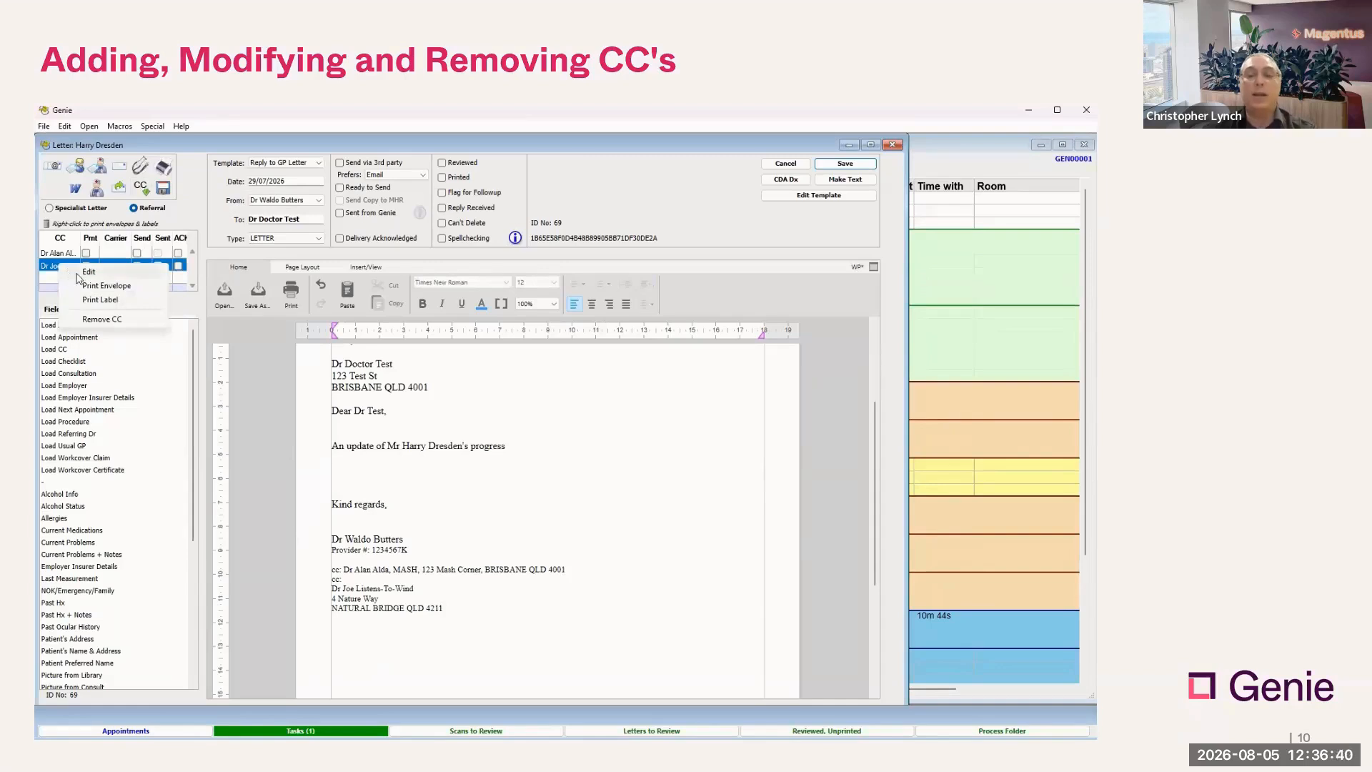
left_click(85, 272)
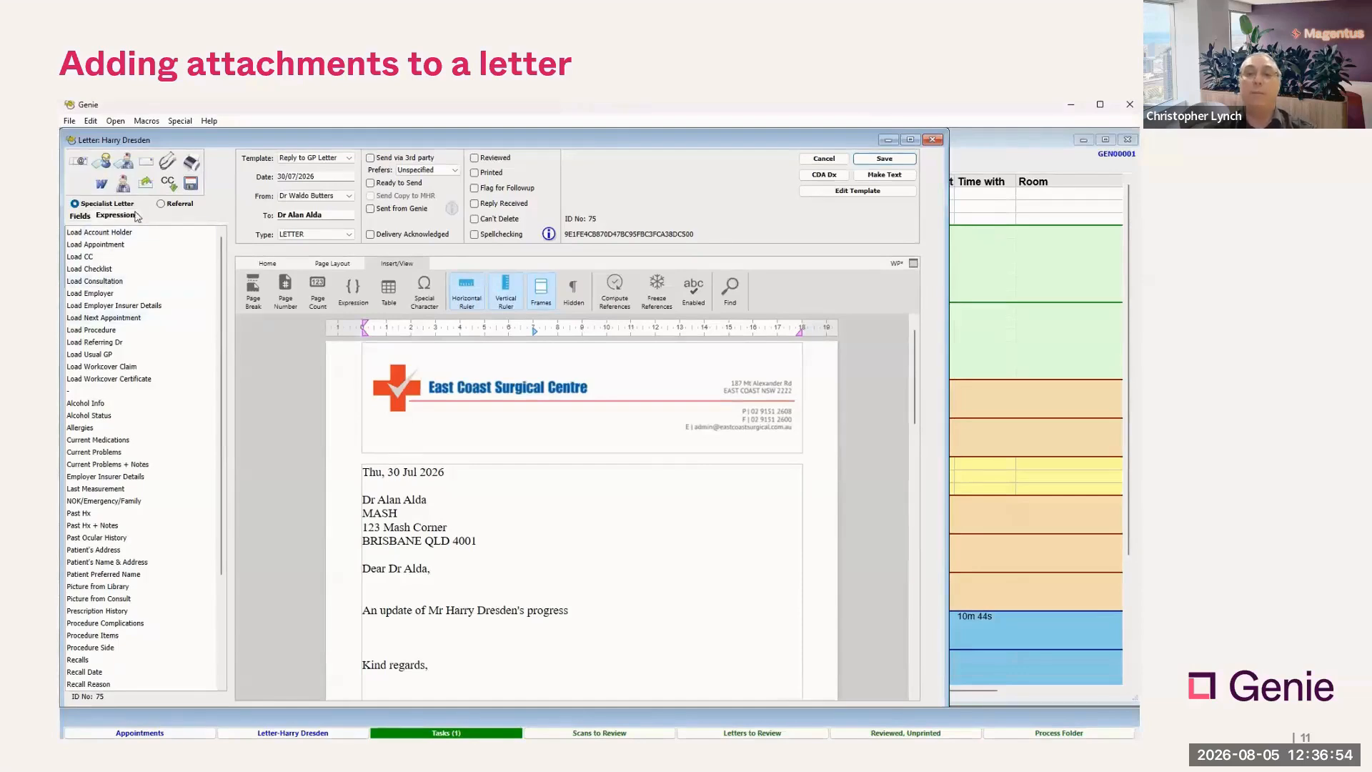
Insert the attachment Prescription Print Example.pdf into the letter using the Attachments expression
left_click_drag(223, 290, 223, 420)
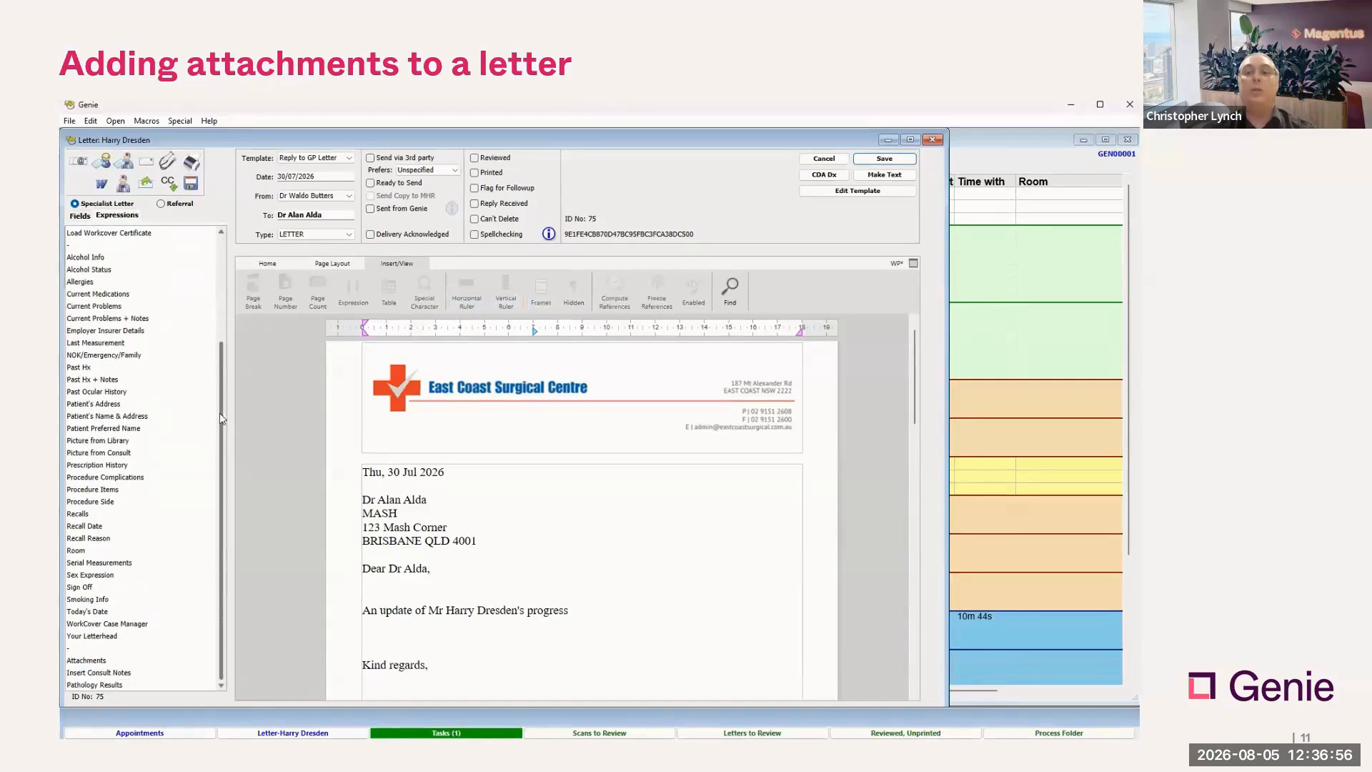
left_click(158, 660)
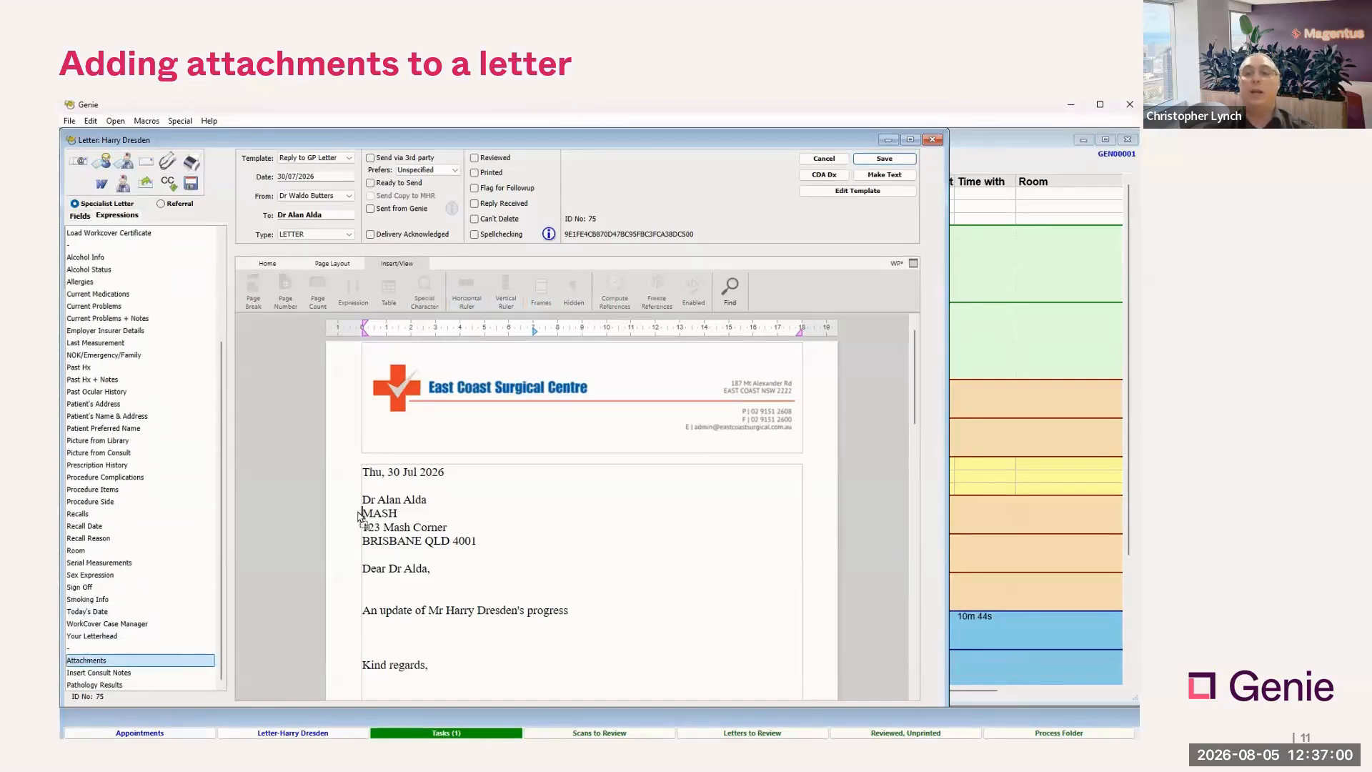
left_click(443, 504)
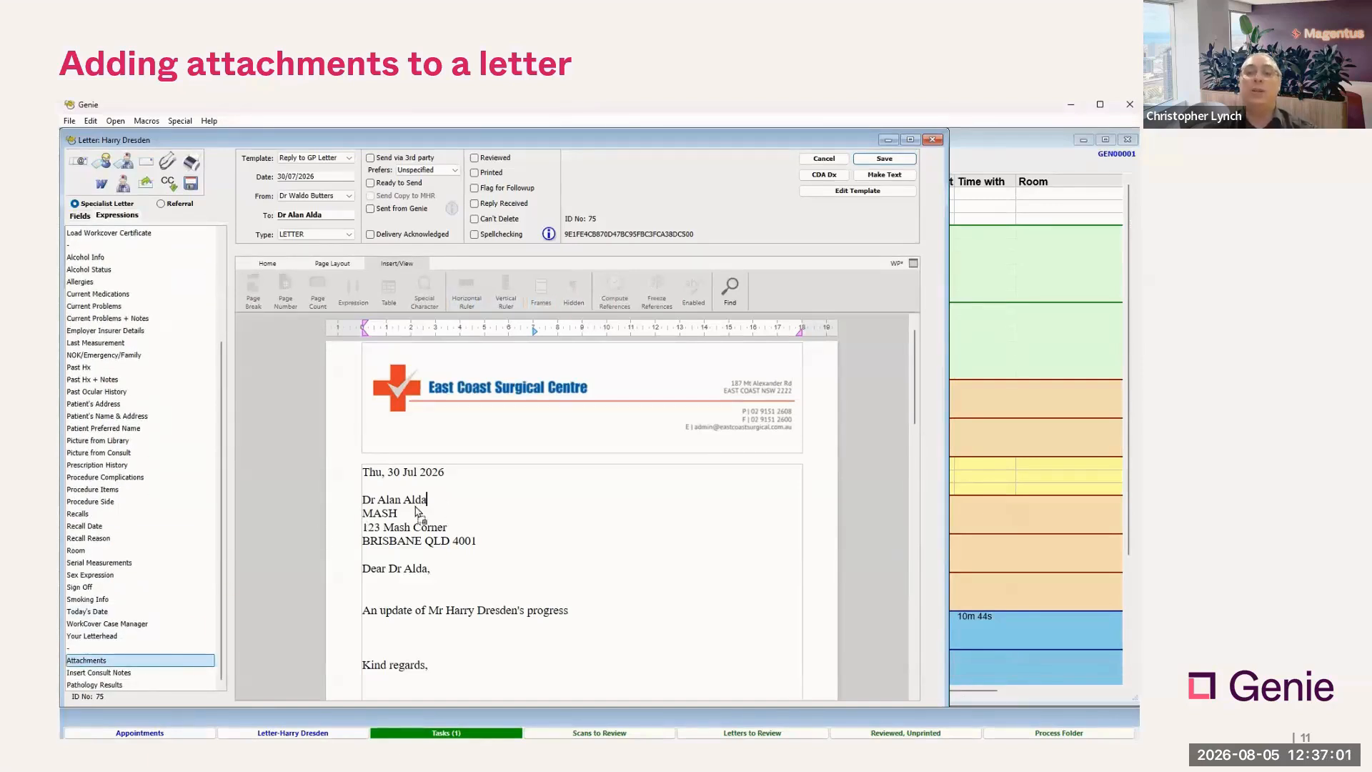
double_click(154, 661)
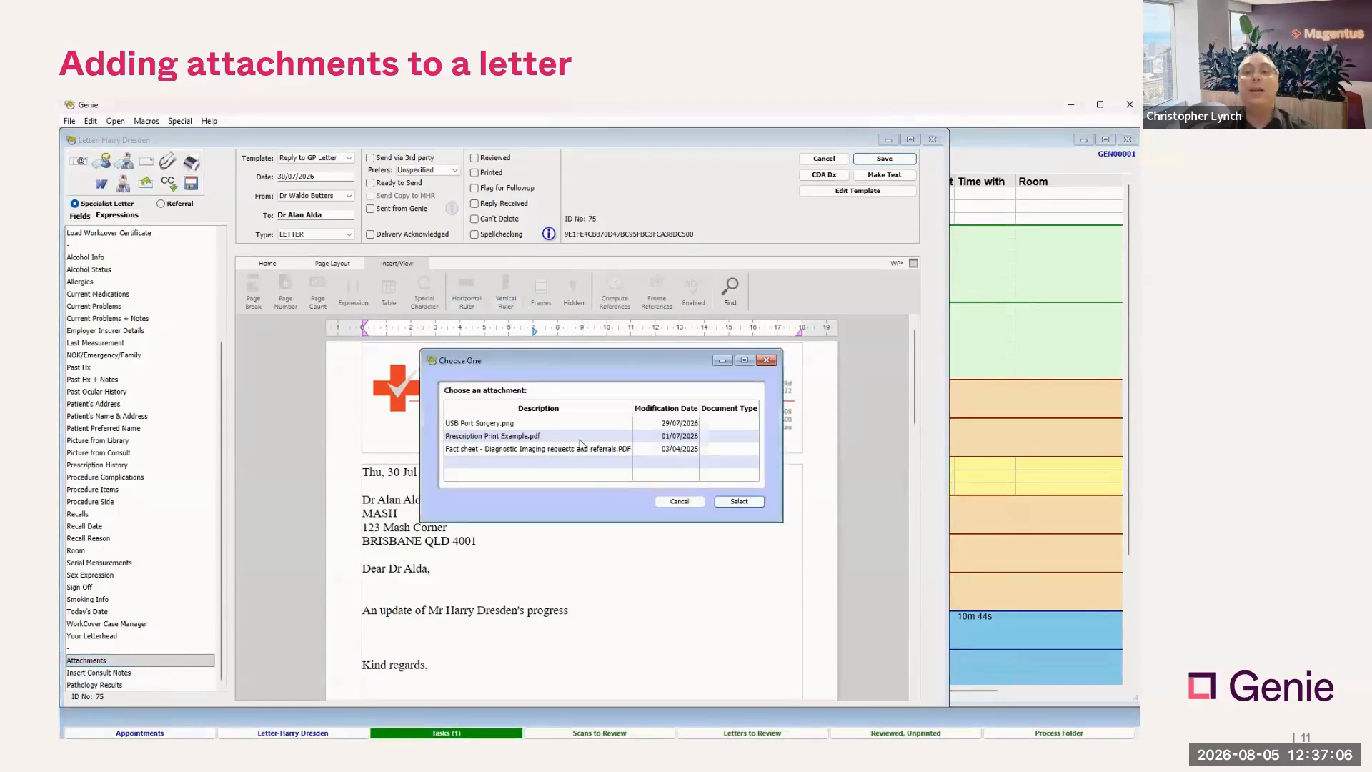
left_click(580, 439)
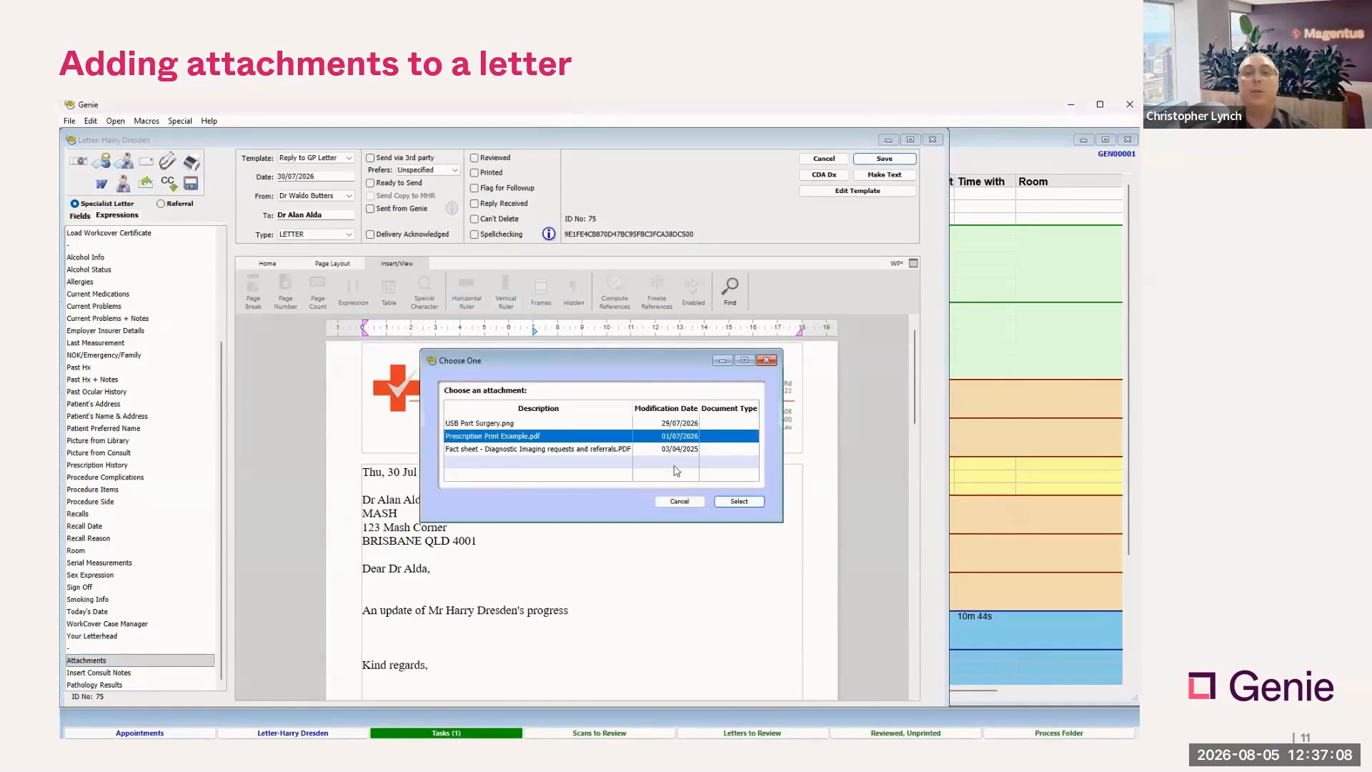
left_click(752, 505)
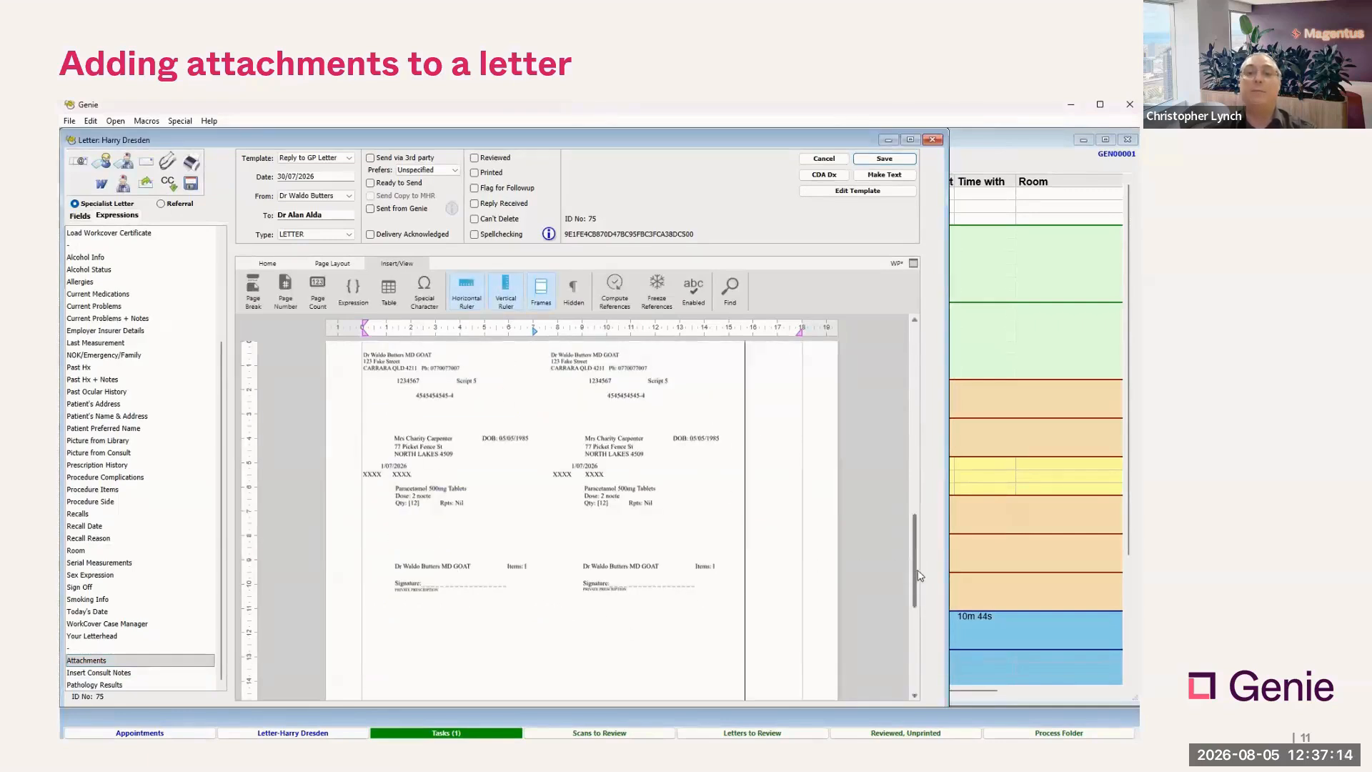
Open the Picture Library for the blank line below the progress sentence and preview the Letterhead and PushtoGentu pictures
mouse_move(920, 575)
left_mouse_down()
mouse_move(916, 384)
mouse_move(881, 409)
left_mouse_up()
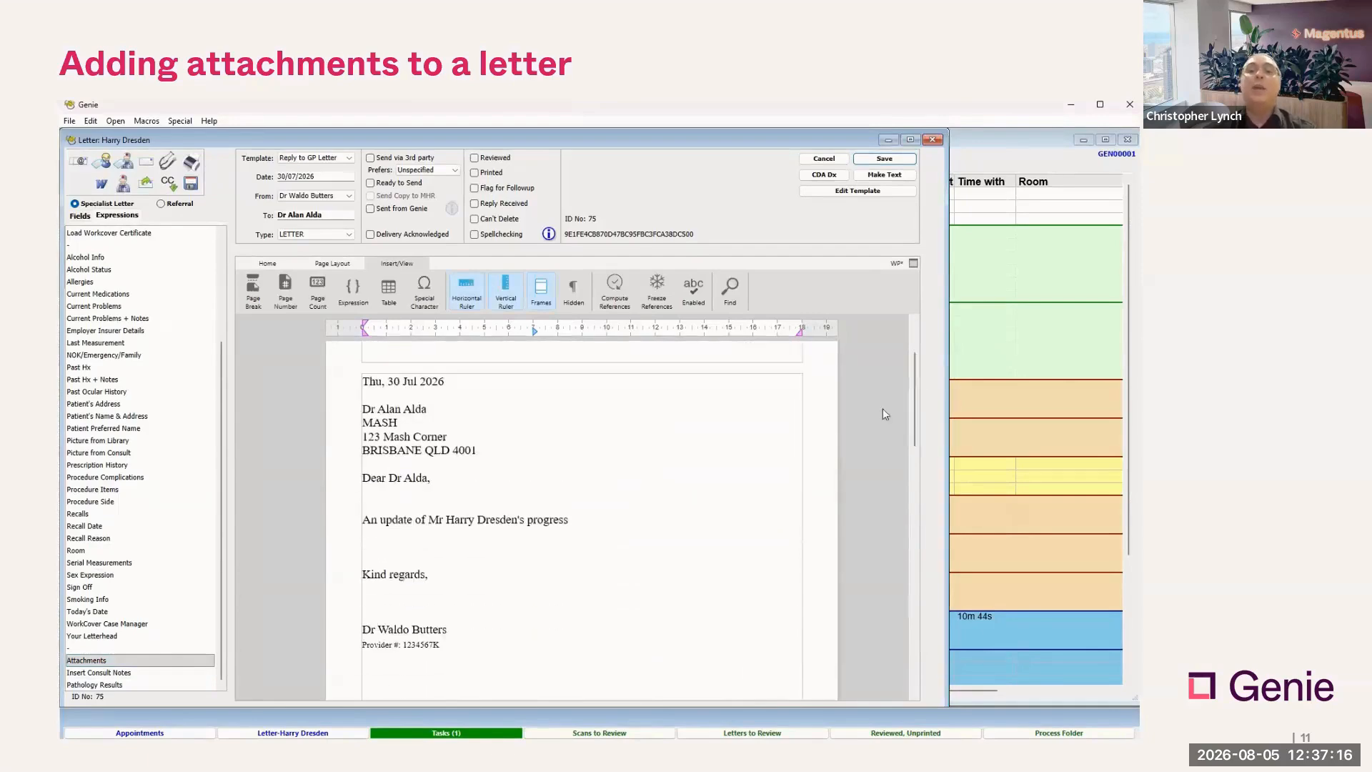
left_click(418, 540)
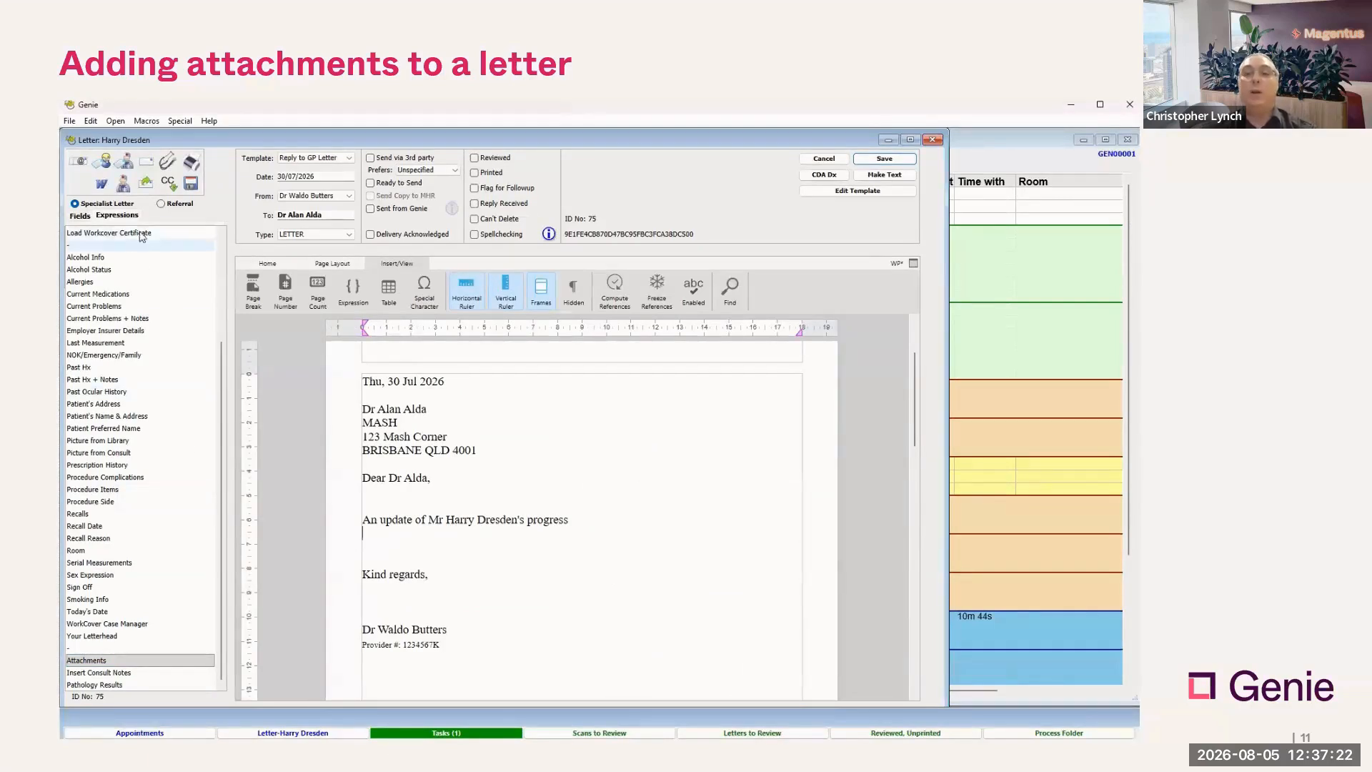
left_click(147, 441)
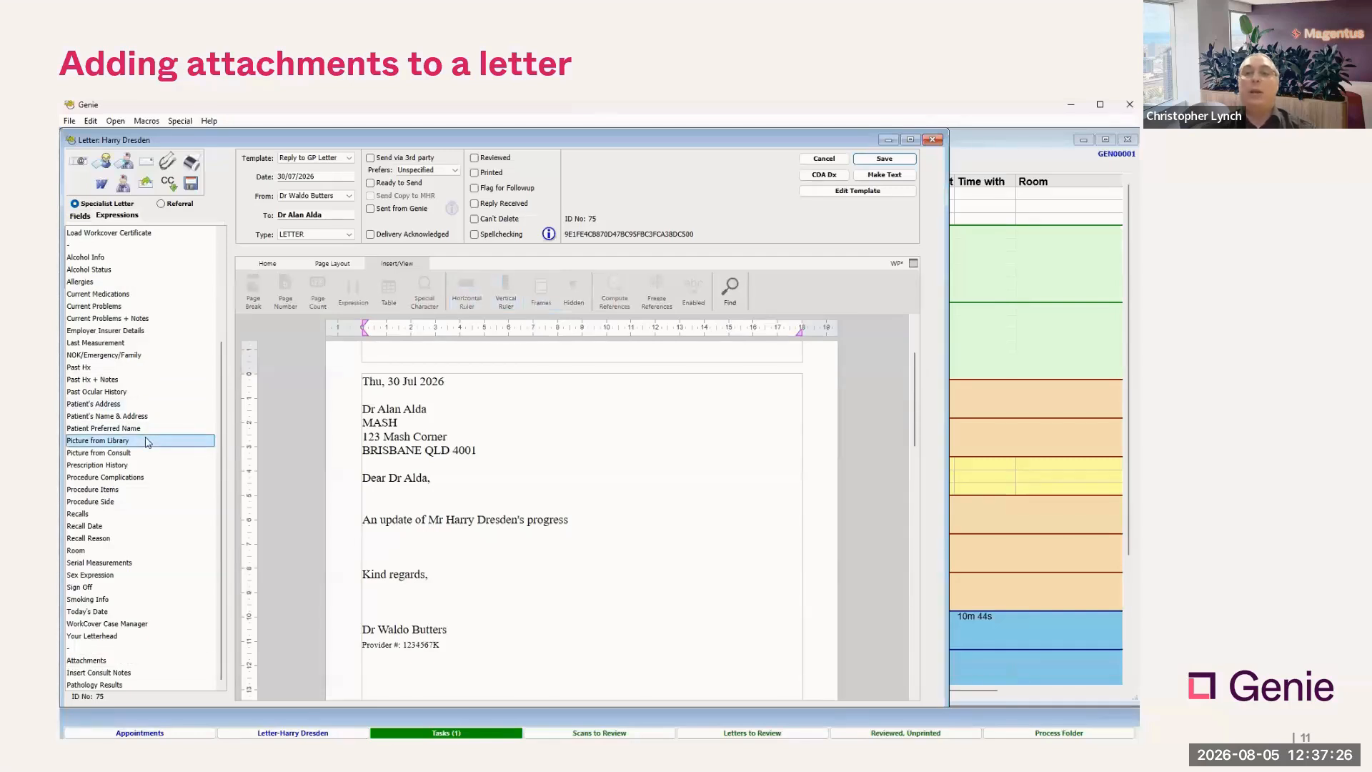
left_click_drag(147, 440, 390, 545)
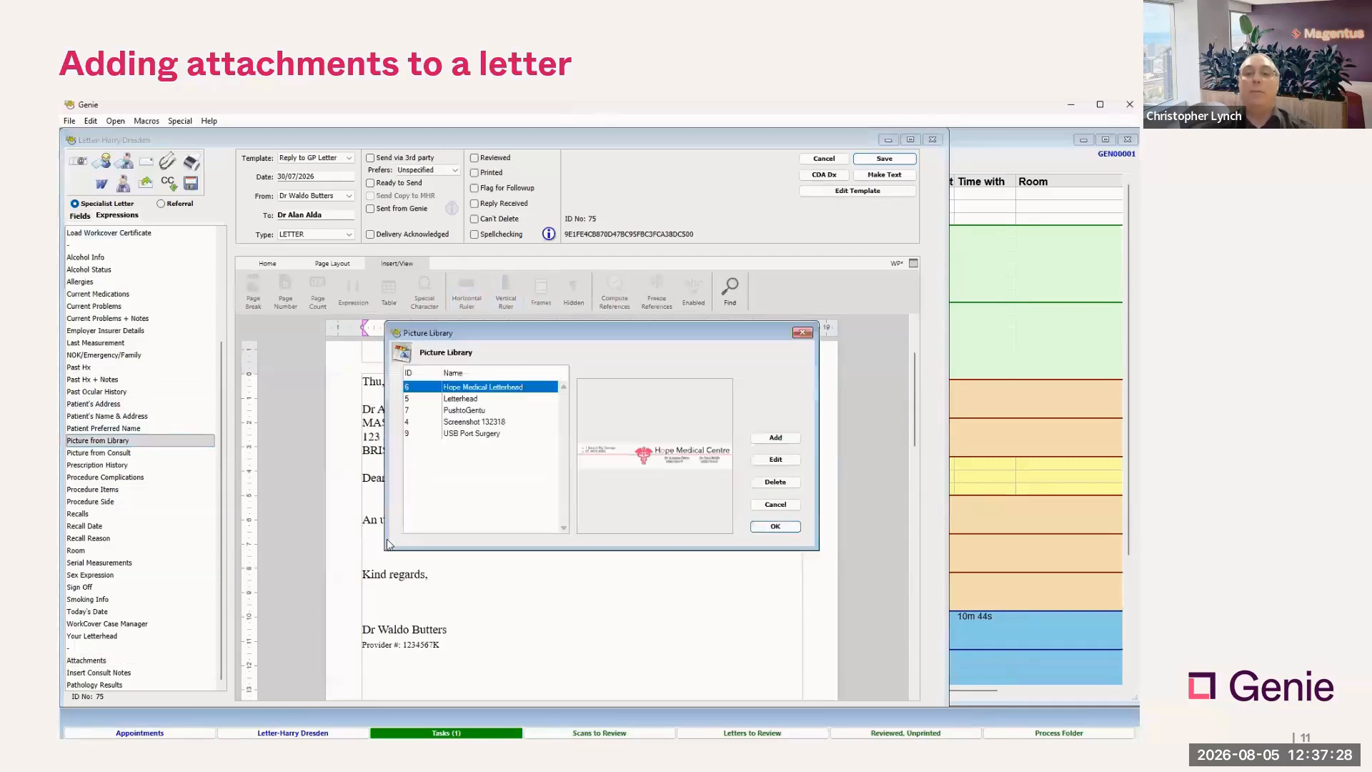
left_click(486, 400)
left_click(480, 412)
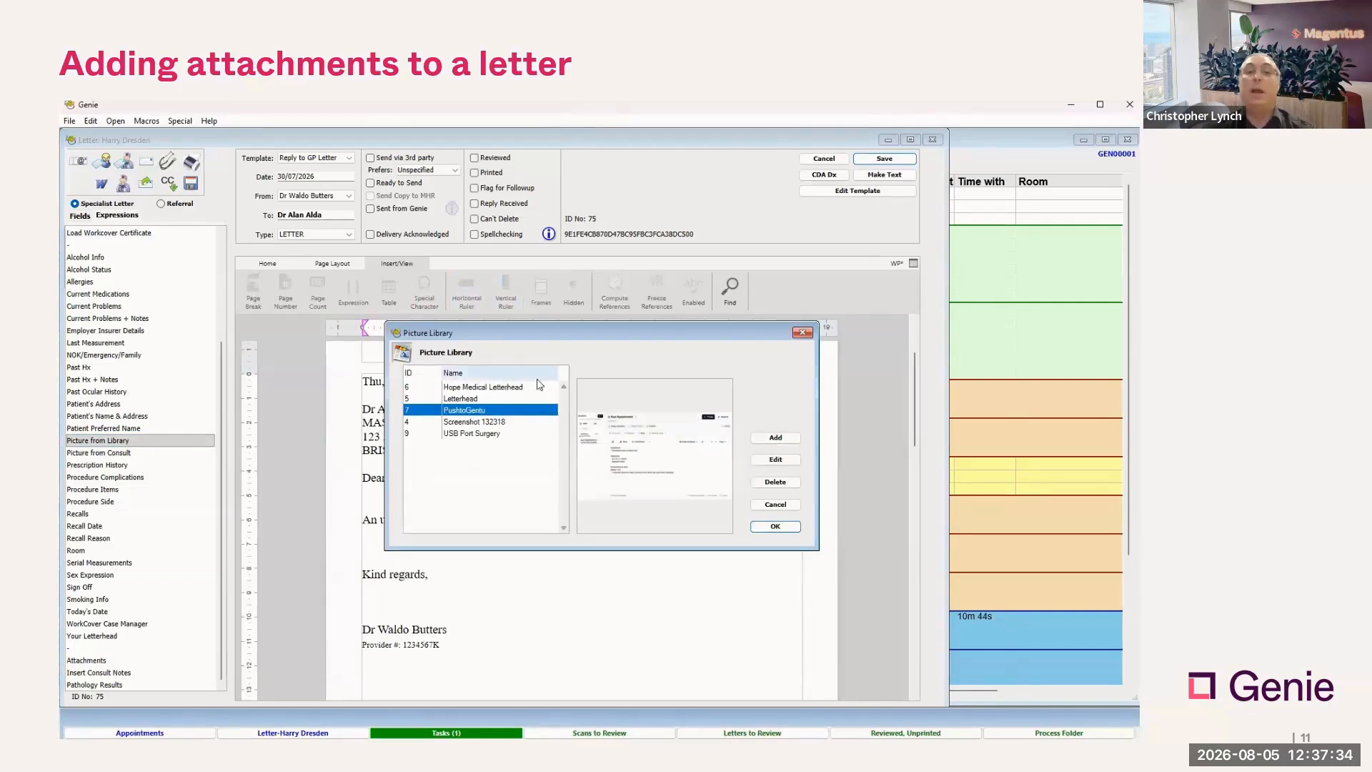
Add USB Port Surgery.png from Downloads to the picture library under the name USB Port Surgery2
left_click(775, 438)
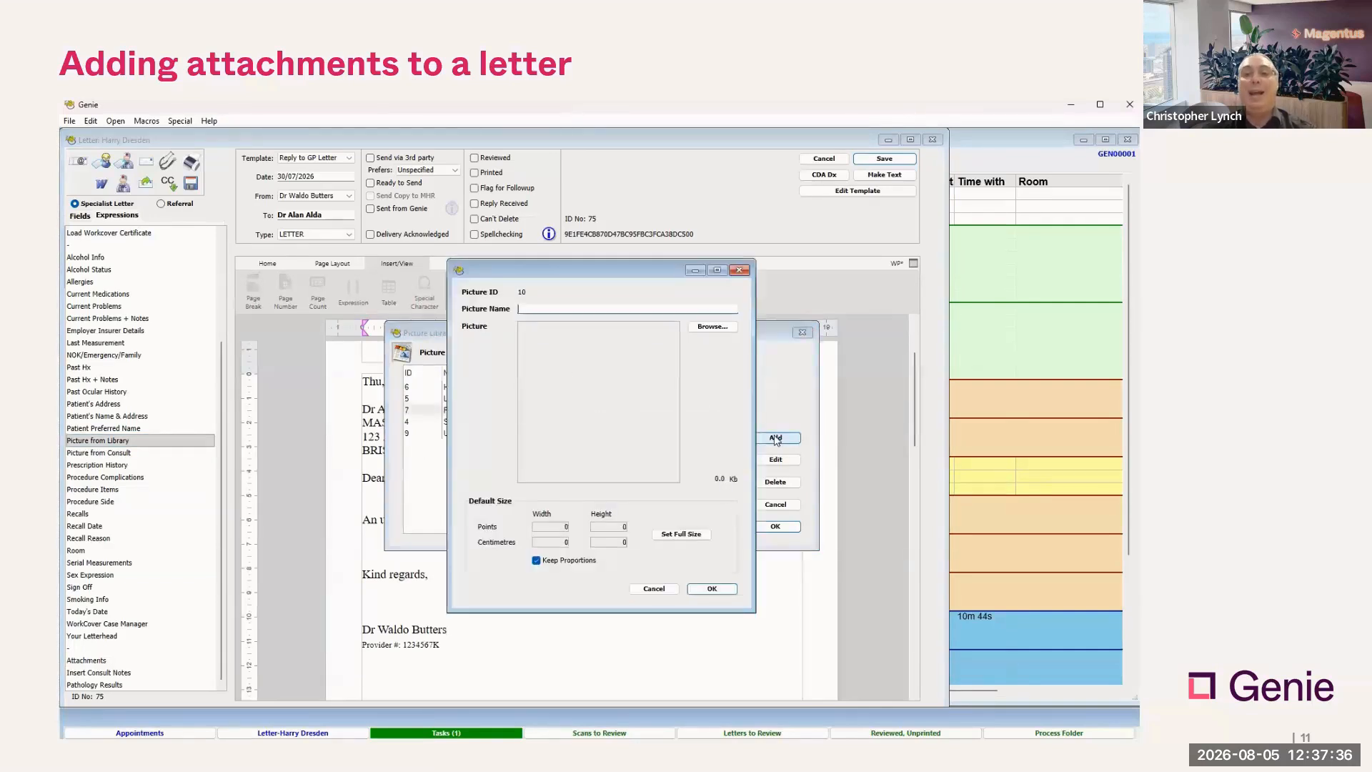
left_click(713, 329)
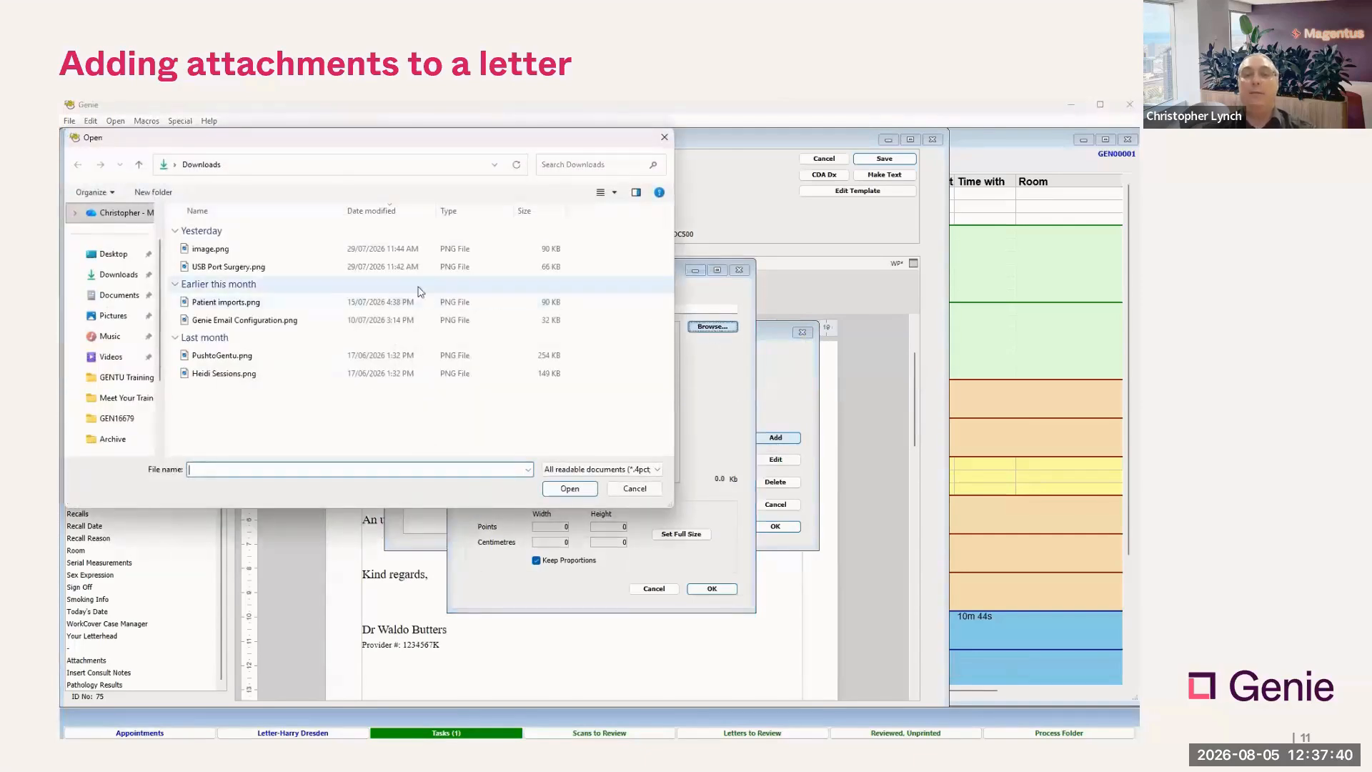
left_click(228, 269)
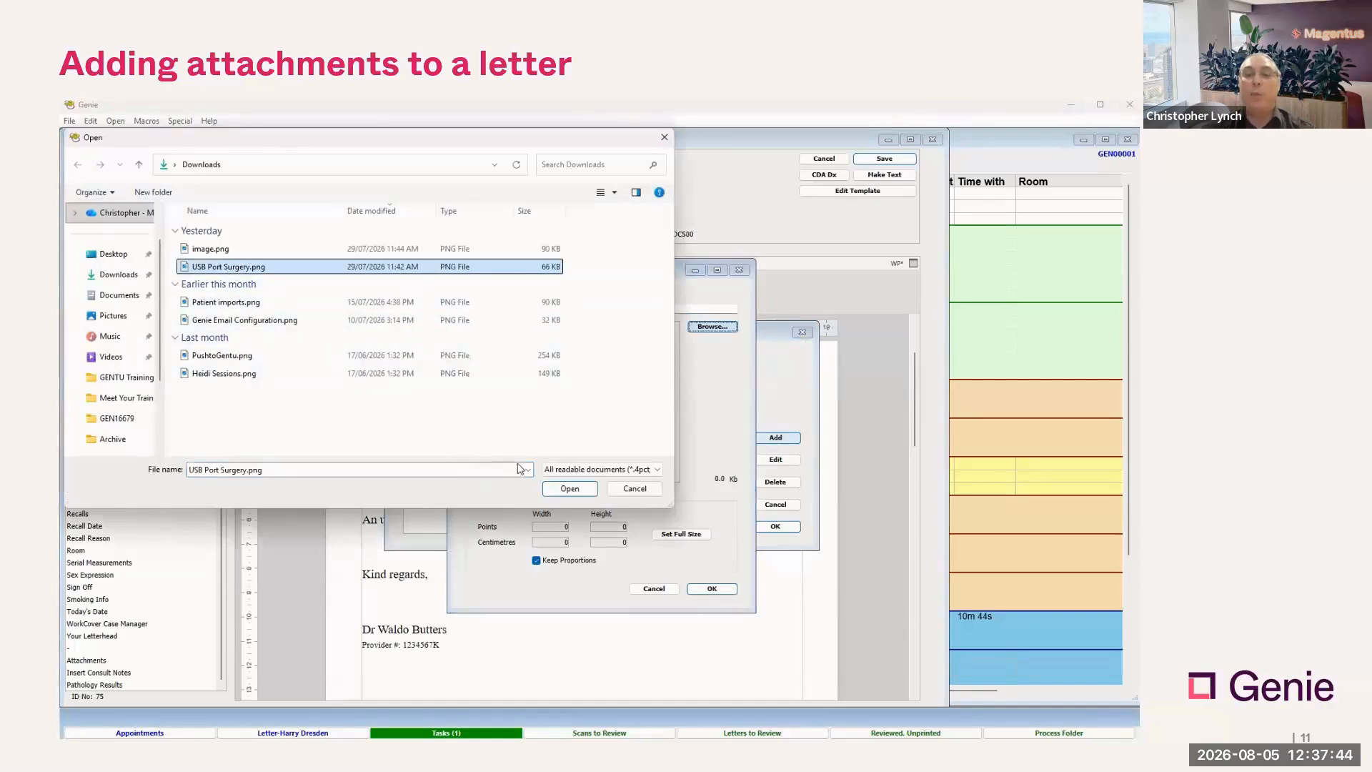
left_click(582, 490)
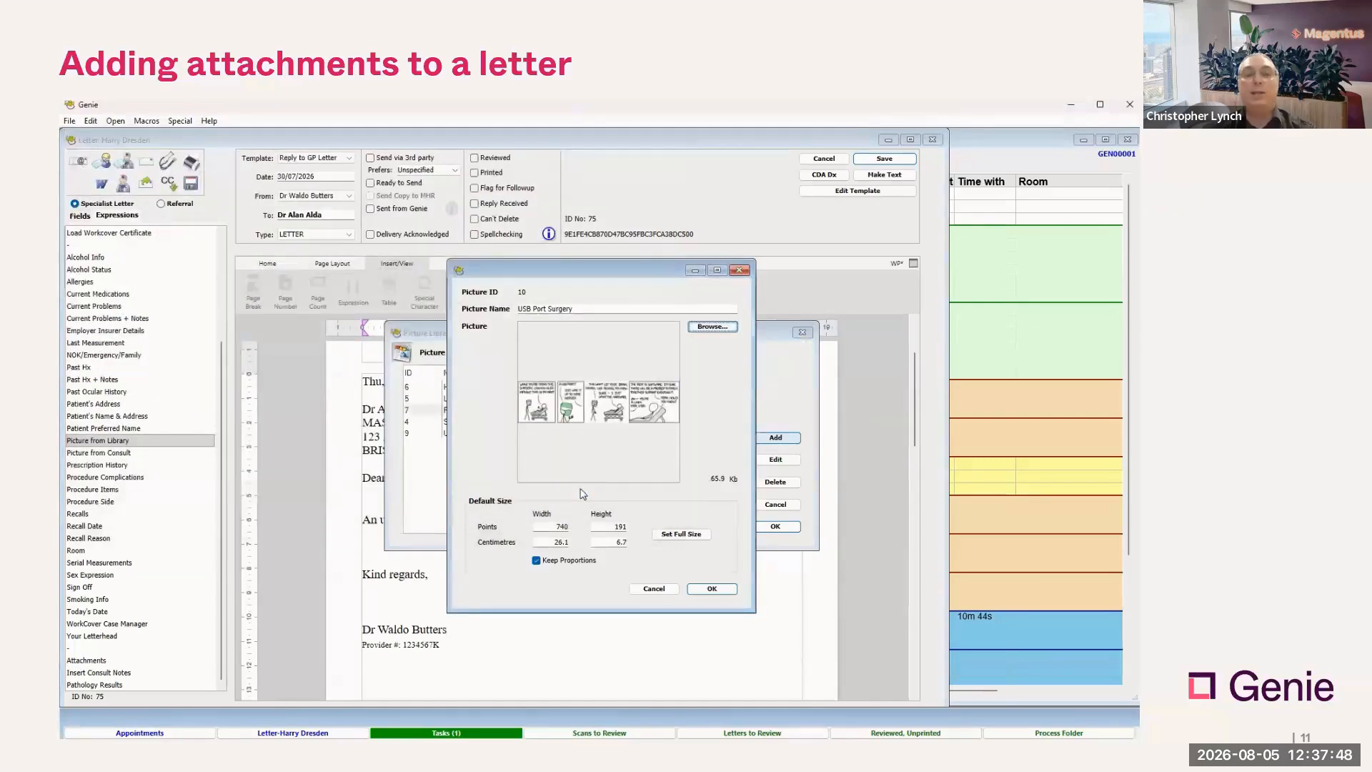
double_click(576, 310)
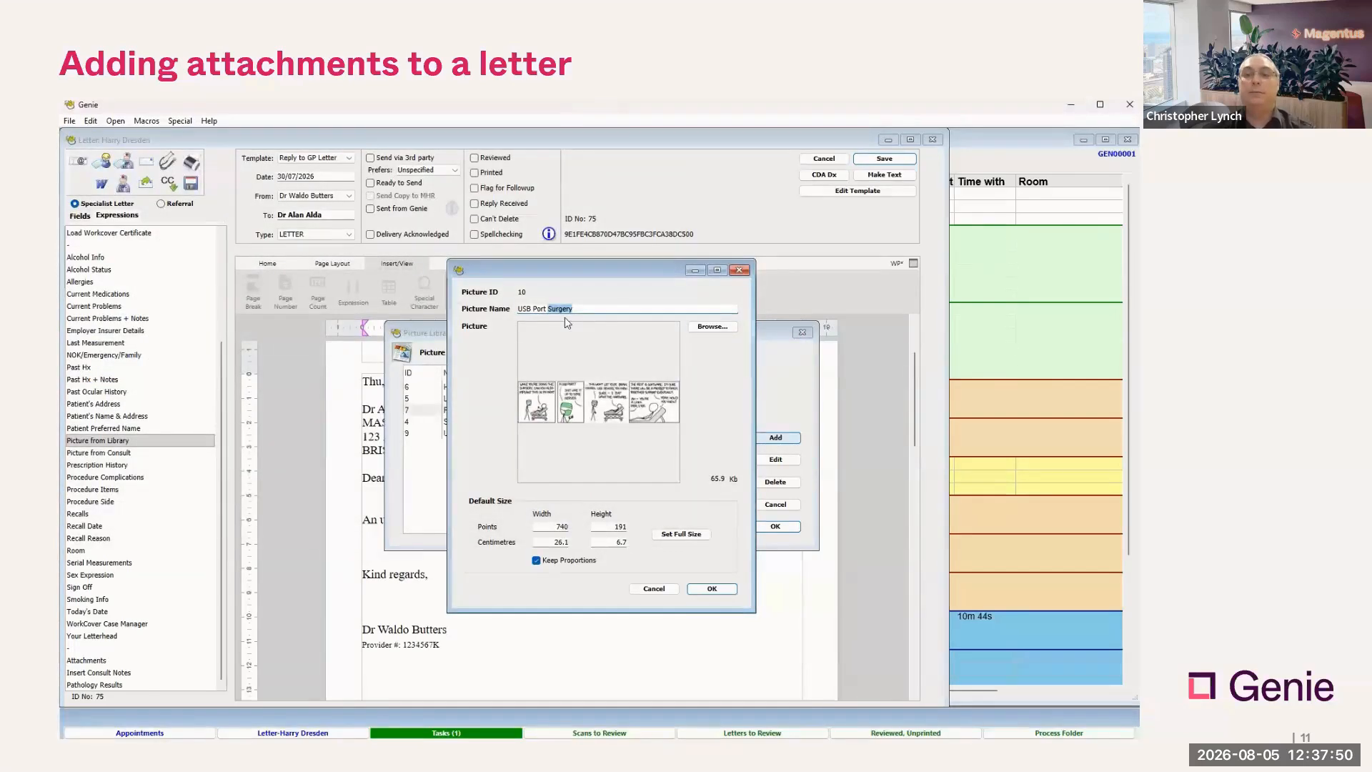
key("End")
type("2")
left_click(711, 589)
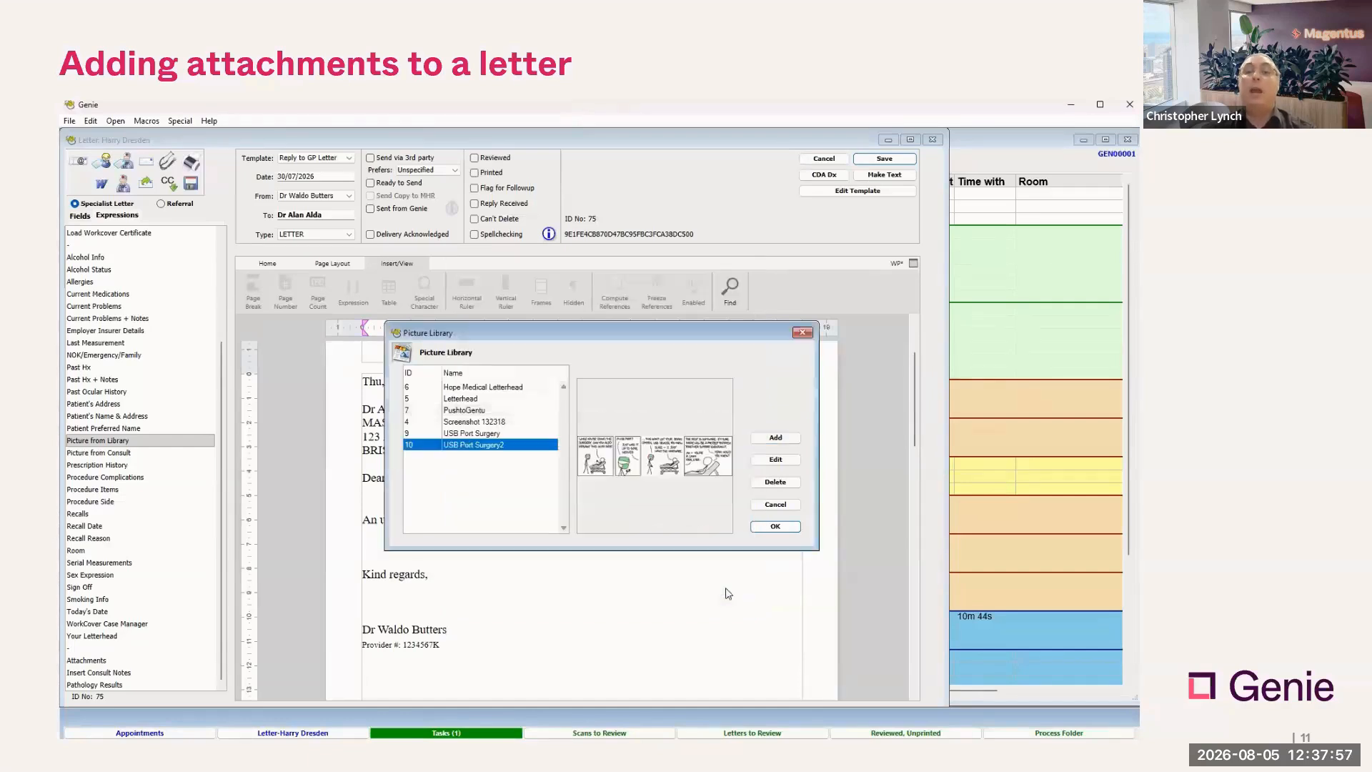
Insert the USB Port Surgery2 library picture into the letter using the Insert Picture in Page mode, placed in the current page
left_click(775, 527)
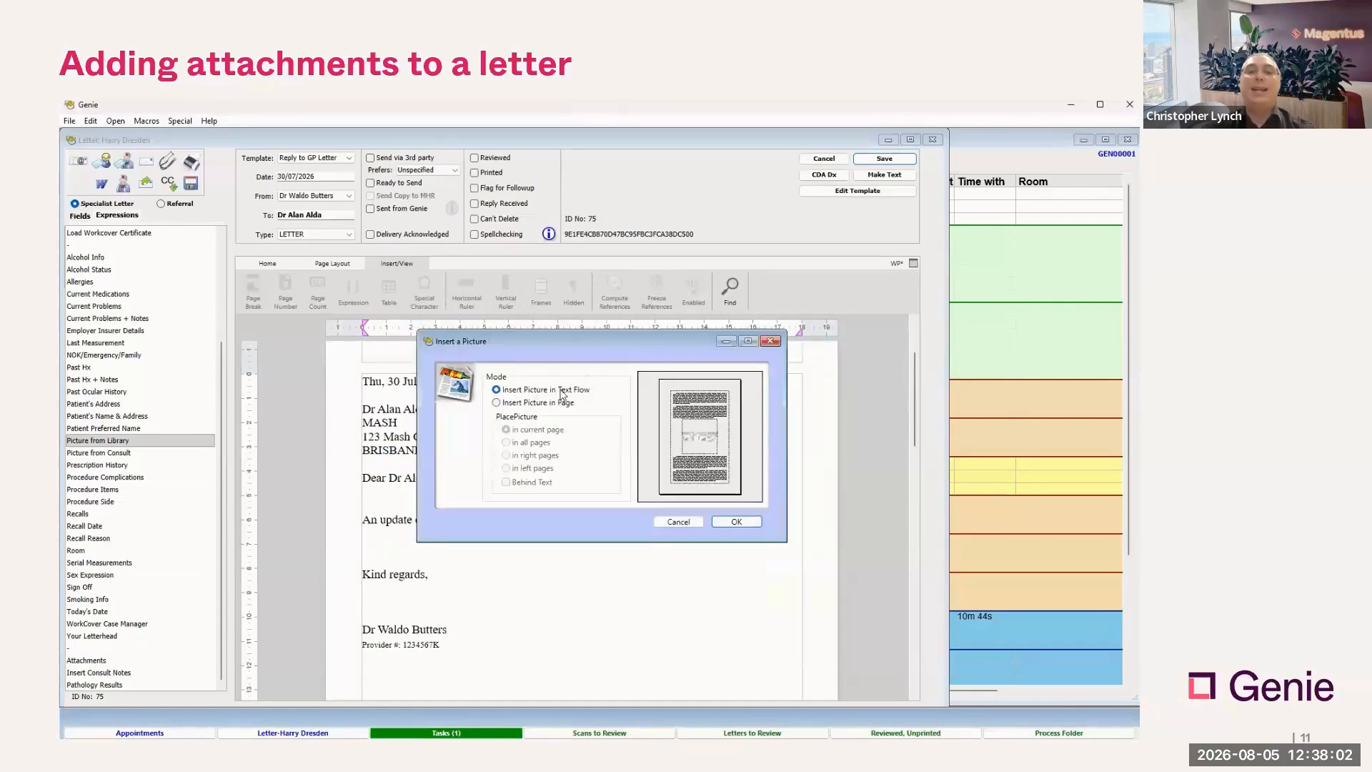
left_click(496, 403)
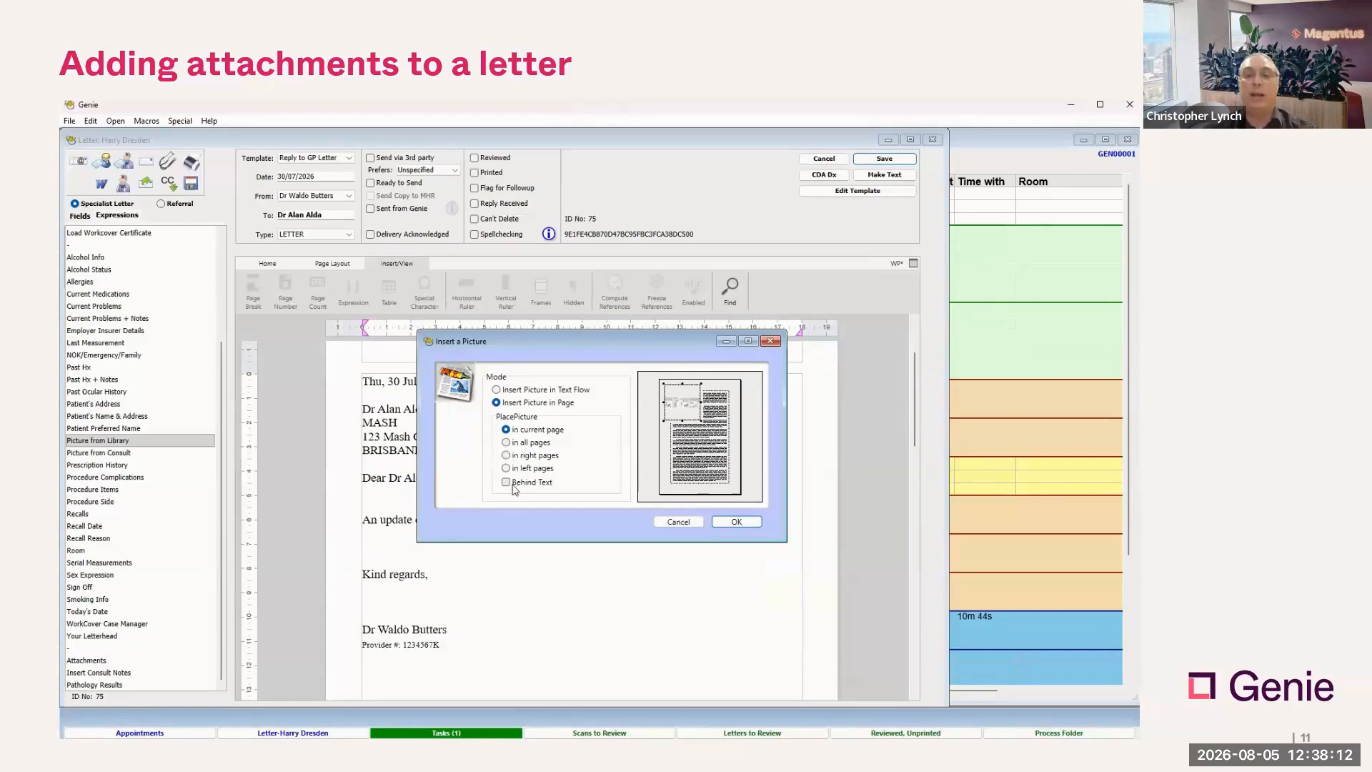
left_click(732, 522)
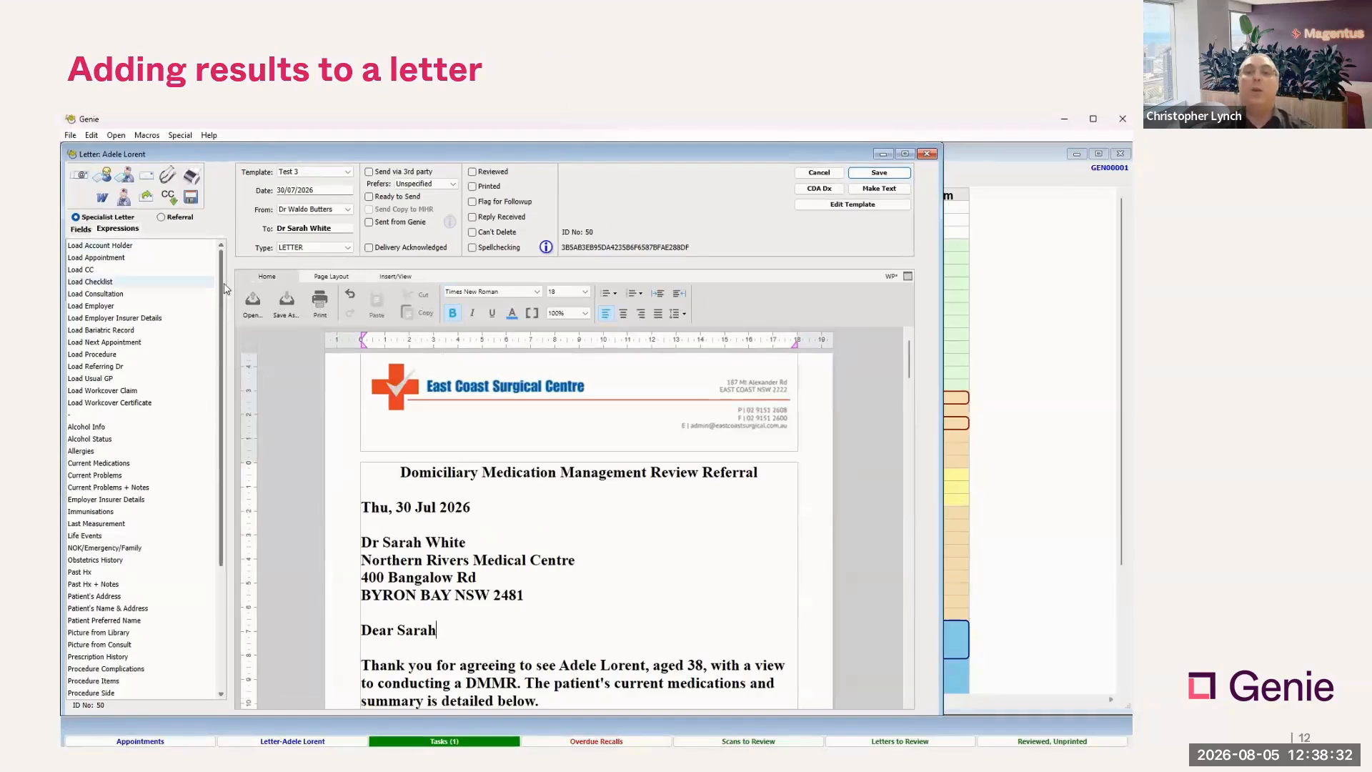
Insert the INR result collected 04/02/2010 into the Test 3 letter using the Pathology Results expression
left_click_drag(223, 288, 224, 410)
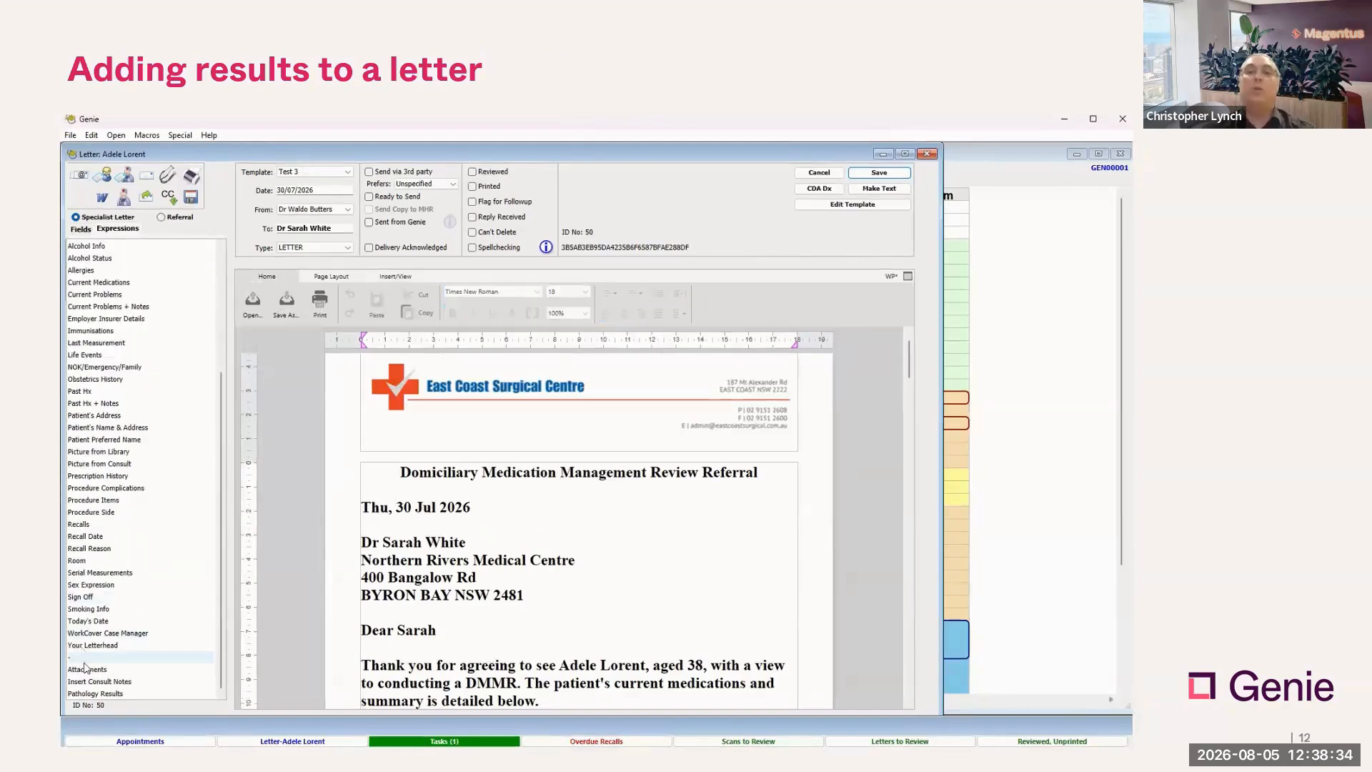
left_click(134, 696)
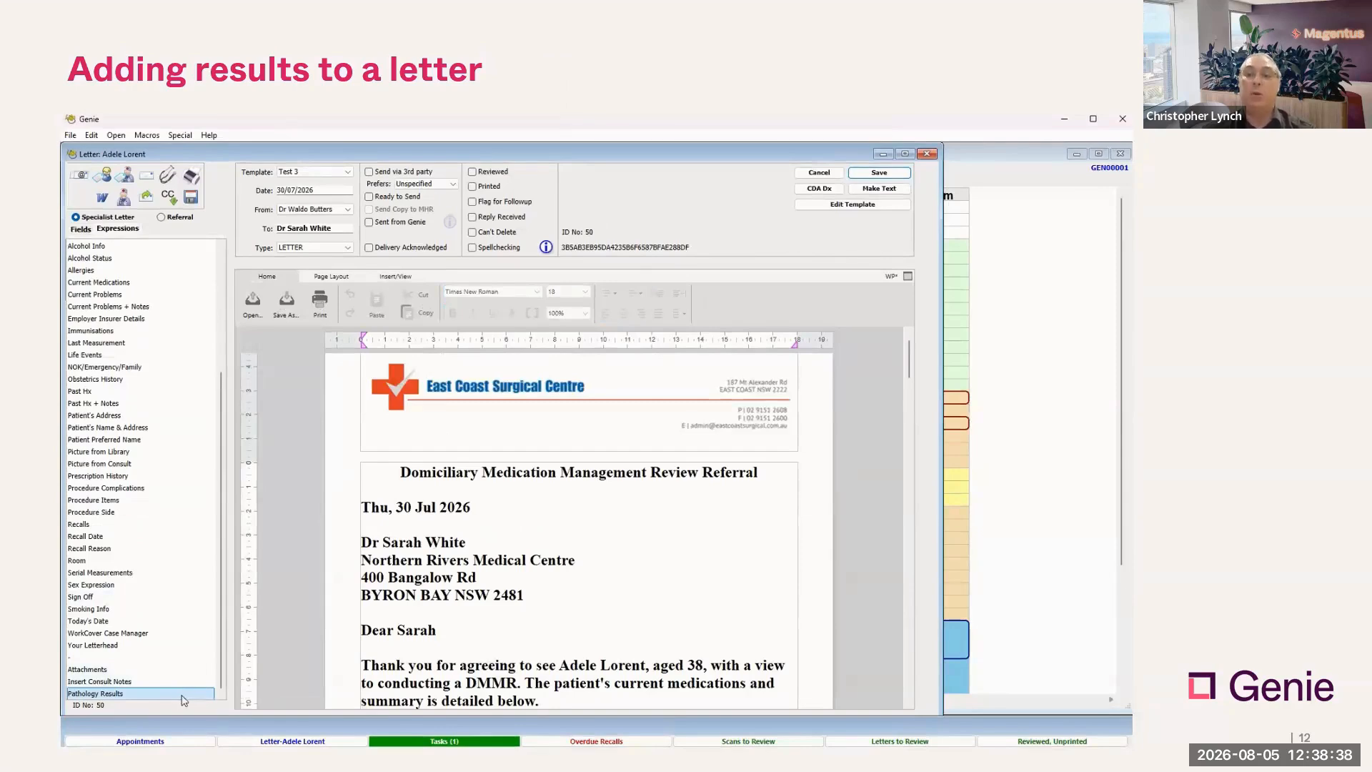
double_click(182, 695)
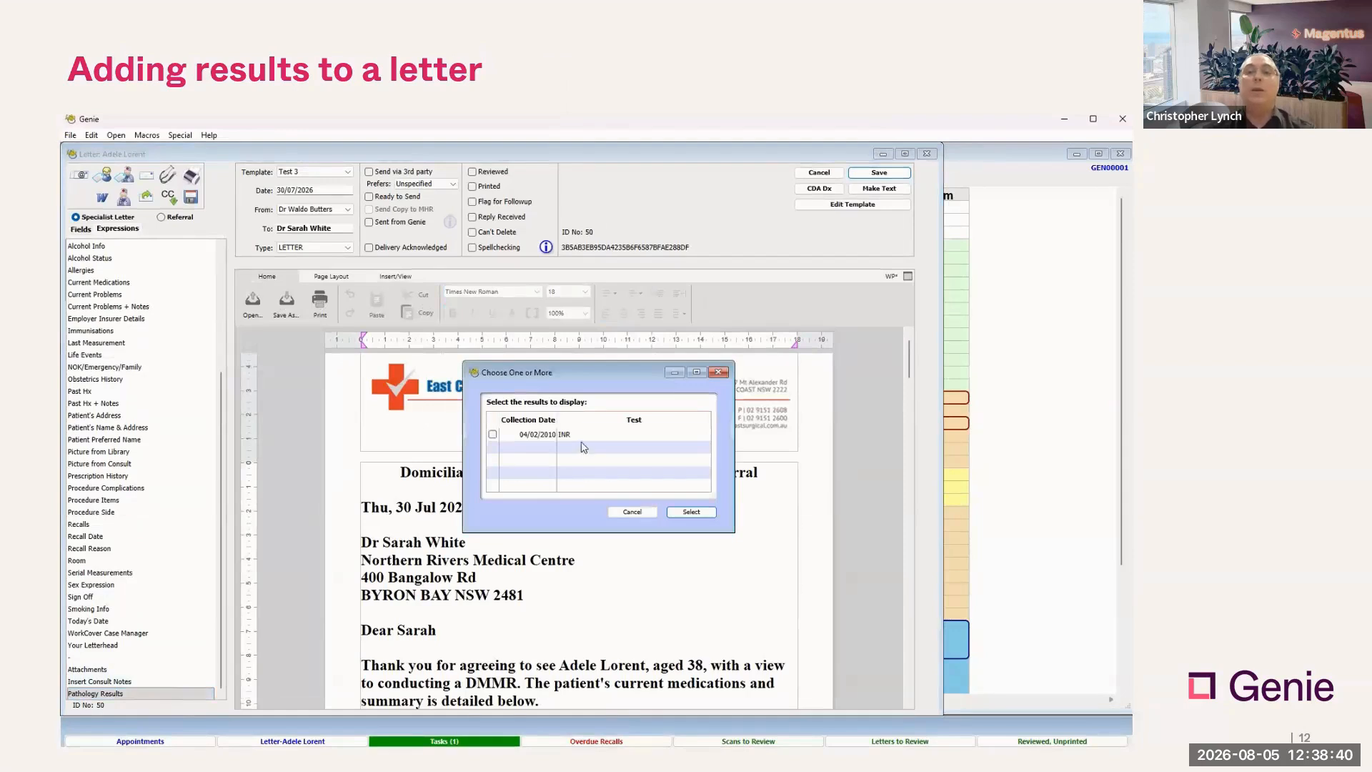
left_click(493, 435)
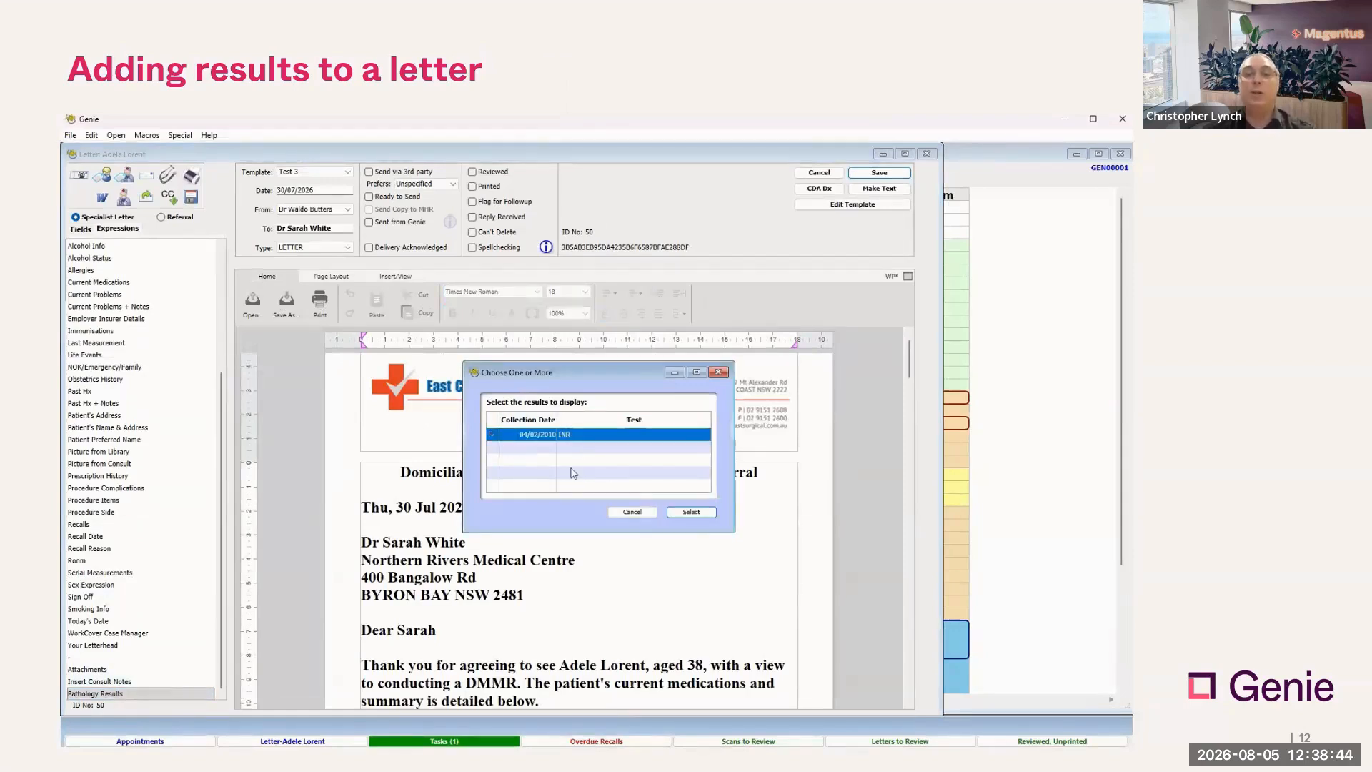
left_click(693, 513)
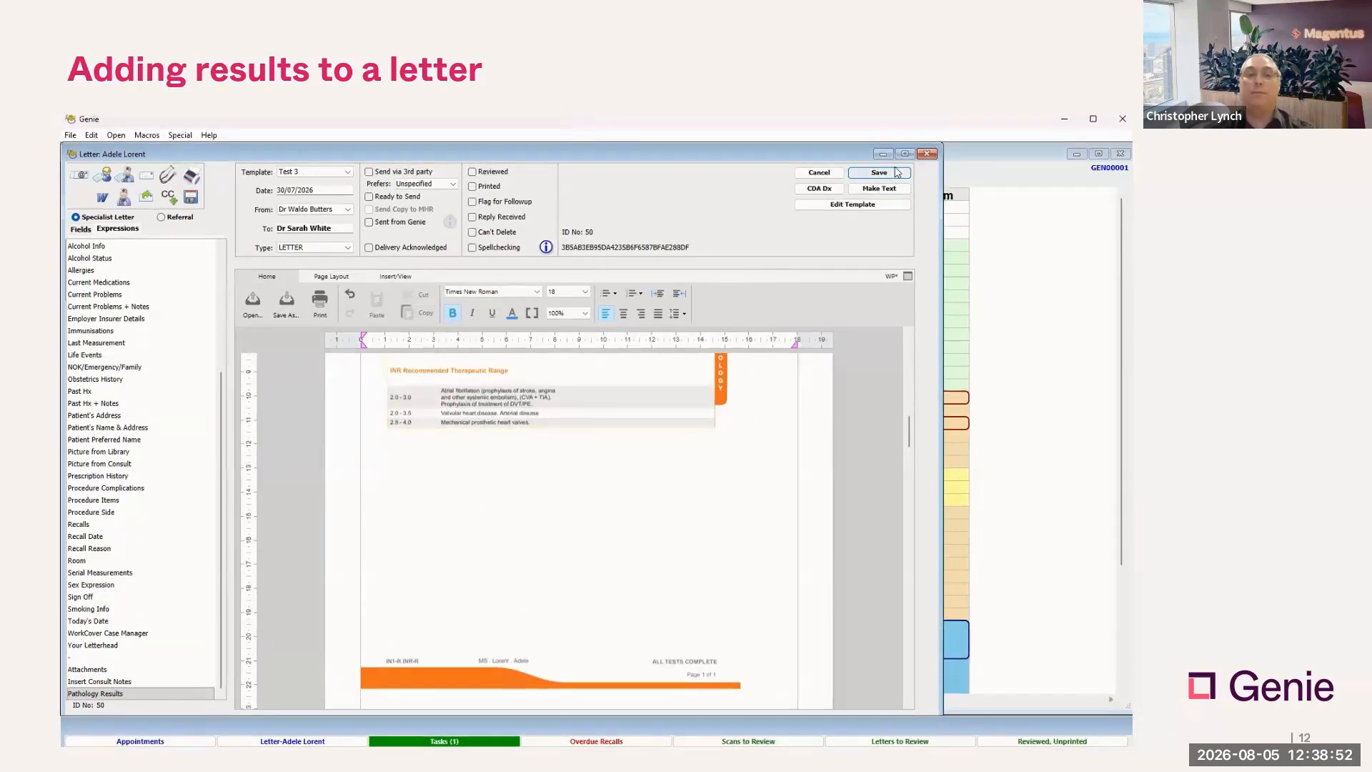
key("Right")
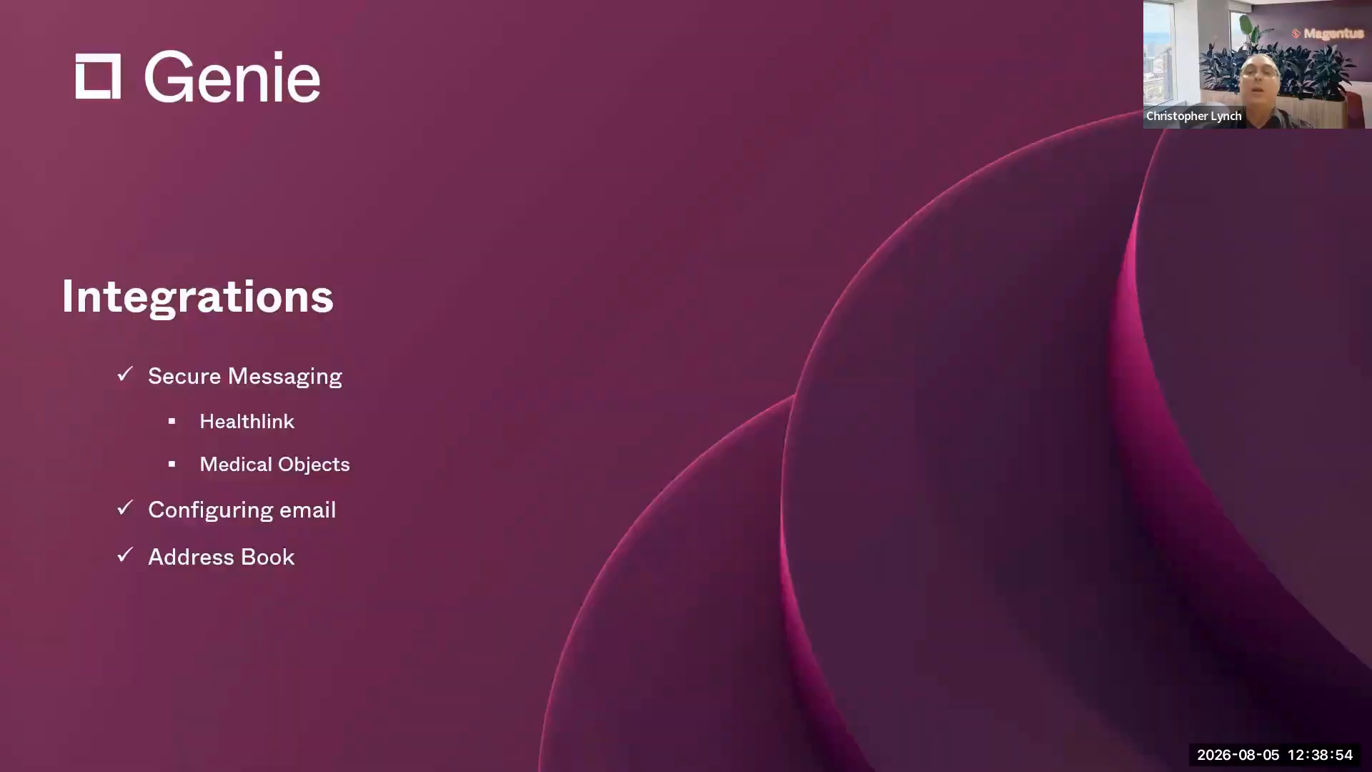